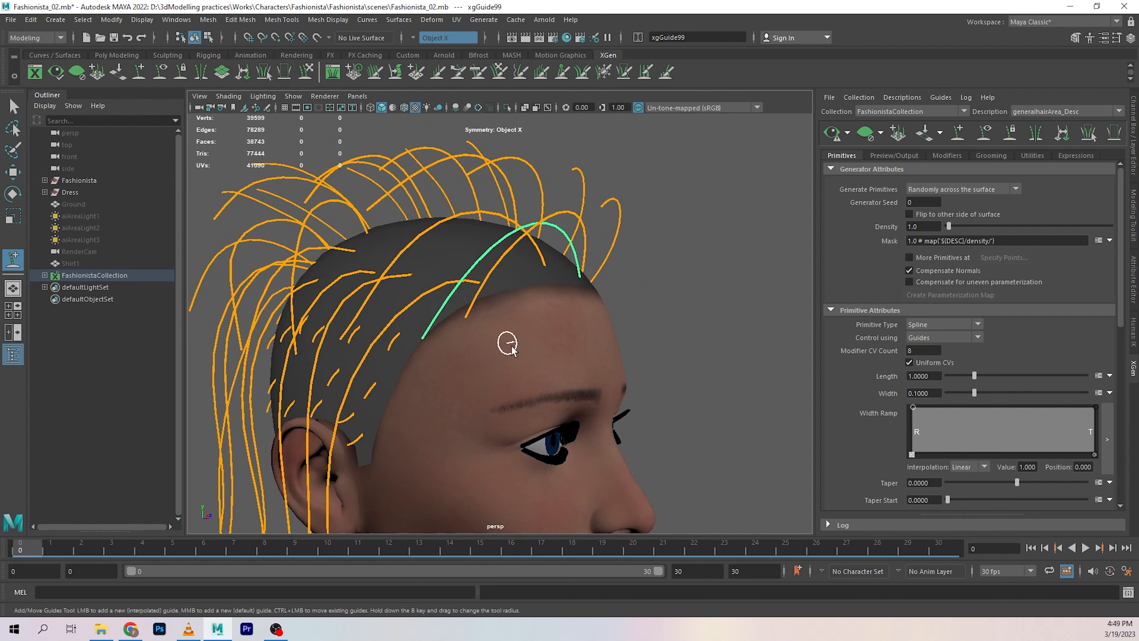
Examine the selected front hairline guide and the overall hair guide layout from several angles around the head.
left_click_drag(506, 341, 550, 387, "alt")
middle_click_drag(551, 388, 536, 375, "alt")
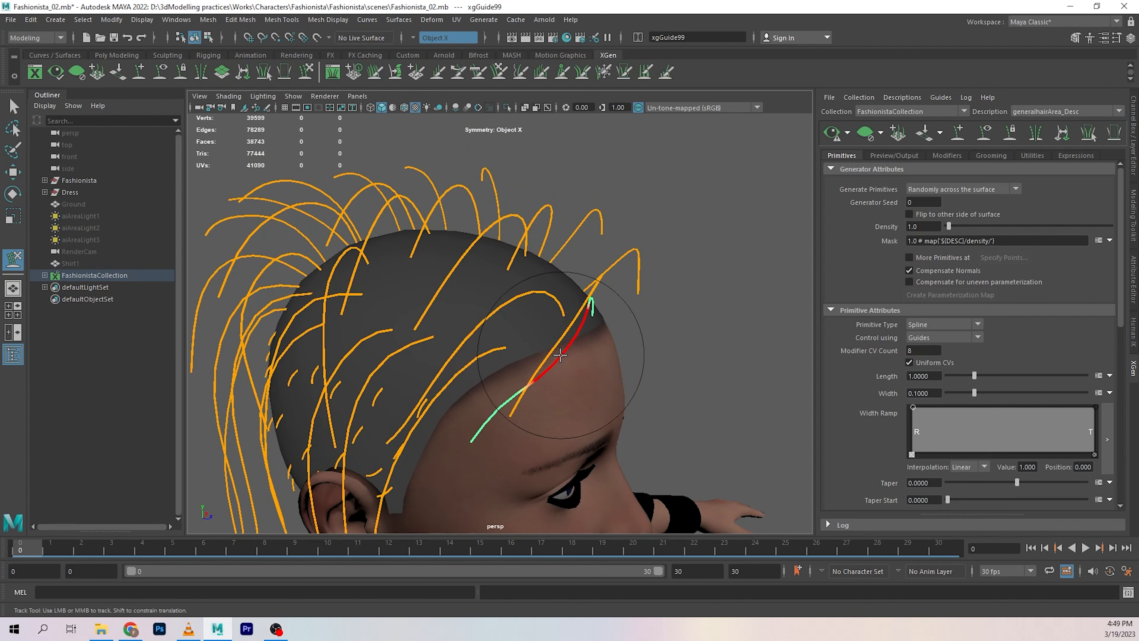
mouse_move(485, 471)
left_mouse_down("alt")
mouse_move(533, 426)
mouse_move(475, 287)
mouse_move(564, 351)
mouse_move(664, 471)
left_mouse_up("alt")
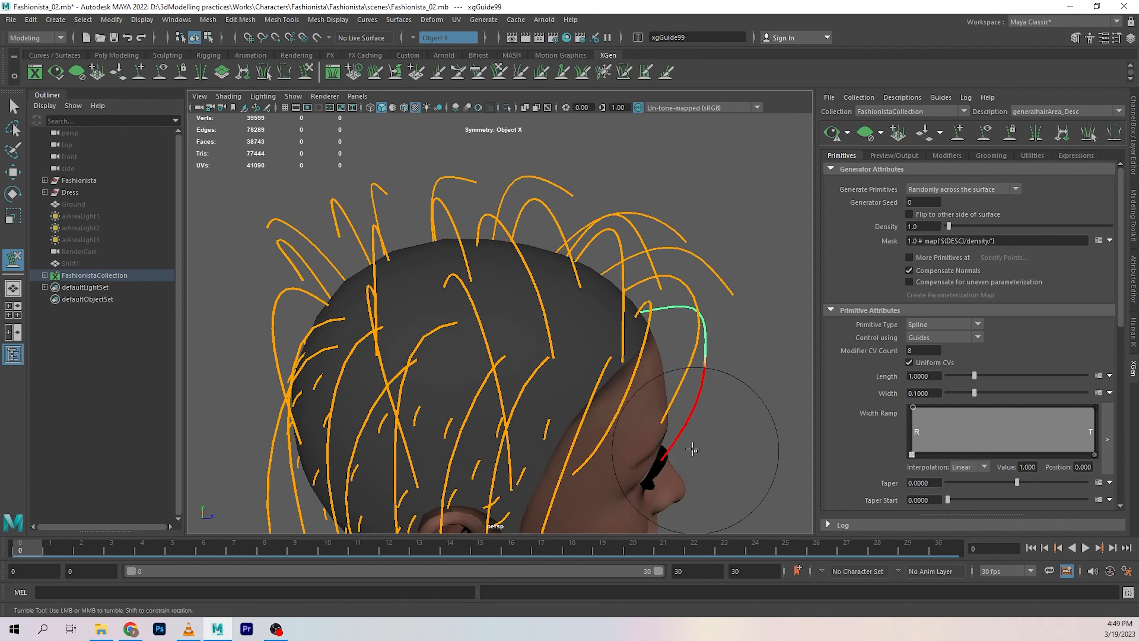
left_click_drag(666, 412, 636, 412, "alt")
mouse_move(620, 295)
left_mouse_down("alt")
mouse_move(547, 333)
mouse_move(483, 326)
mouse_move(384, 410)
mouse_move(501, 399)
mouse_move(437, 372)
mouse_move(456, 404)
mouse_move(497, 193)
mouse_move(449, 198)
mouse_move(314, 358)
mouse_move(414, 407)
mouse_move(505, 376)
mouse_move(691, 438)
mouse_move(610, 441)
mouse_move(547, 420)
mouse_move(754, 287)
left_mouse_up("alt")
key("w")
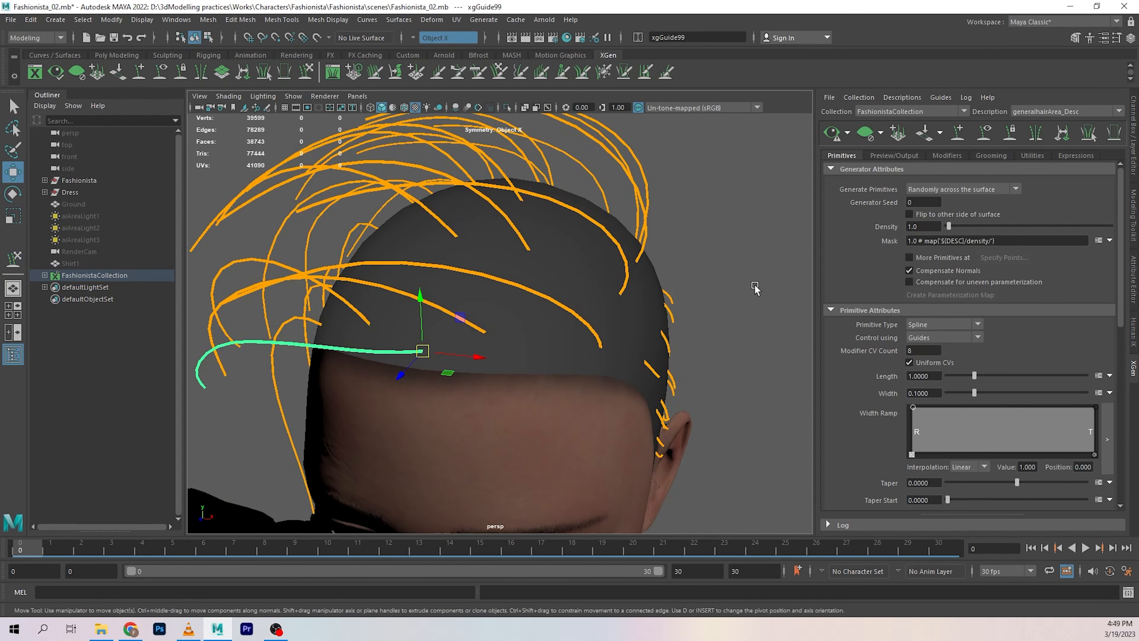
left_click(956, 133)
left_click_drag(578, 260, 435, 313, "alt")
left_click_drag(529, 377, 658, 374, "alt")
right_click_drag(658, 374, 529, 359, "alt")
left_click_drag(529, 359, 570, 290, "alt")
key("w")
right_click_drag(572, 289, 629, 323, "alt")
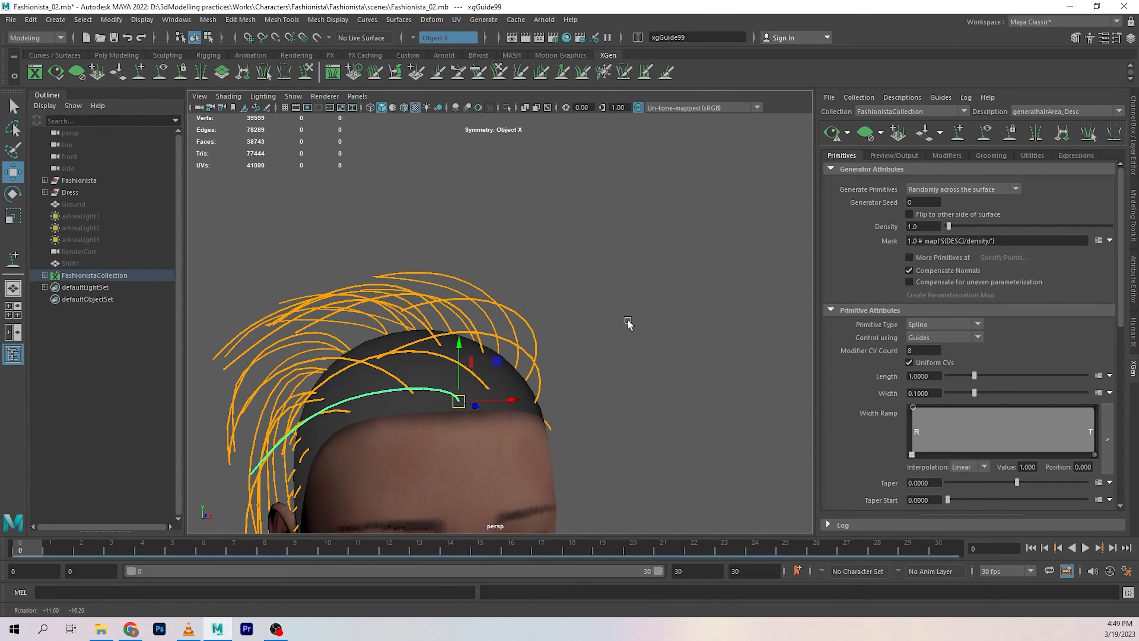
left_click_drag(629, 323, 676, 350, "alt")
right_click_drag(676, 350, 569, 343, "alt")
left_click_drag(570, 343, 465, 338, "alt")
middle_click_drag(498, 417, 518, 317, "alt")
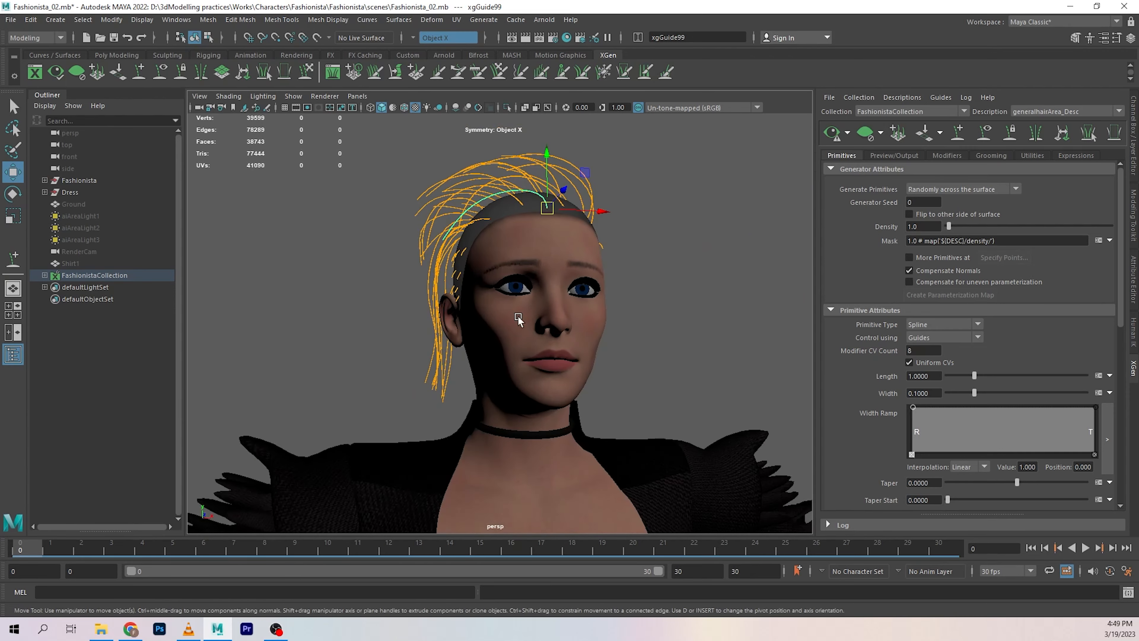
left_click_drag(546, 355, 681, 376, "alt")
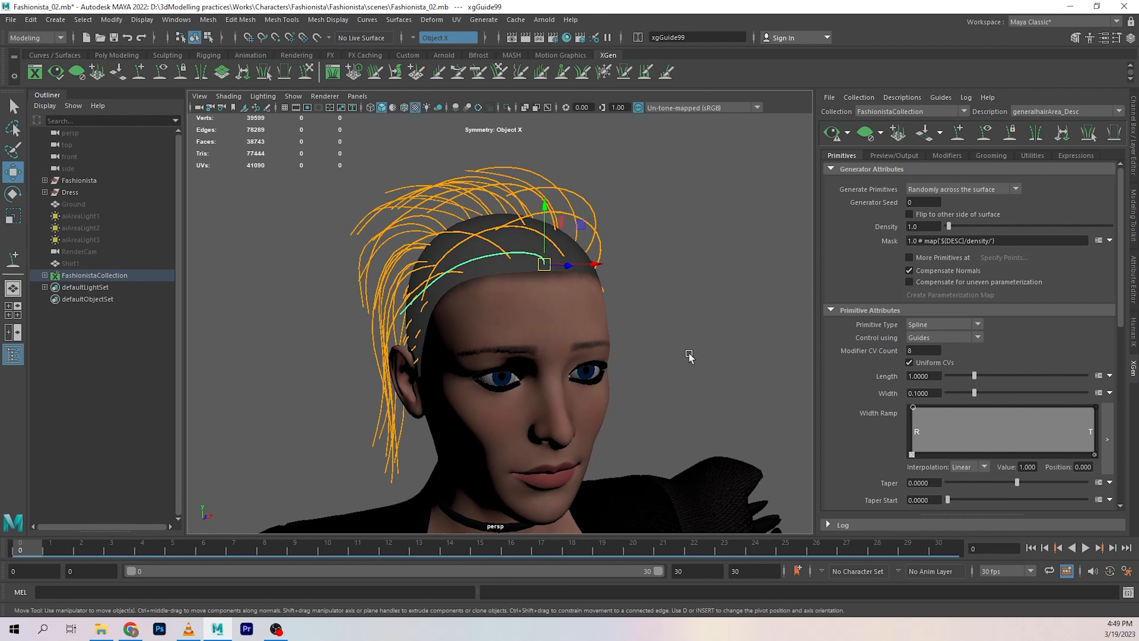
Generate the XGen hair preview from the guides and expand the log to read its render statistics.
left_click(827, 134)
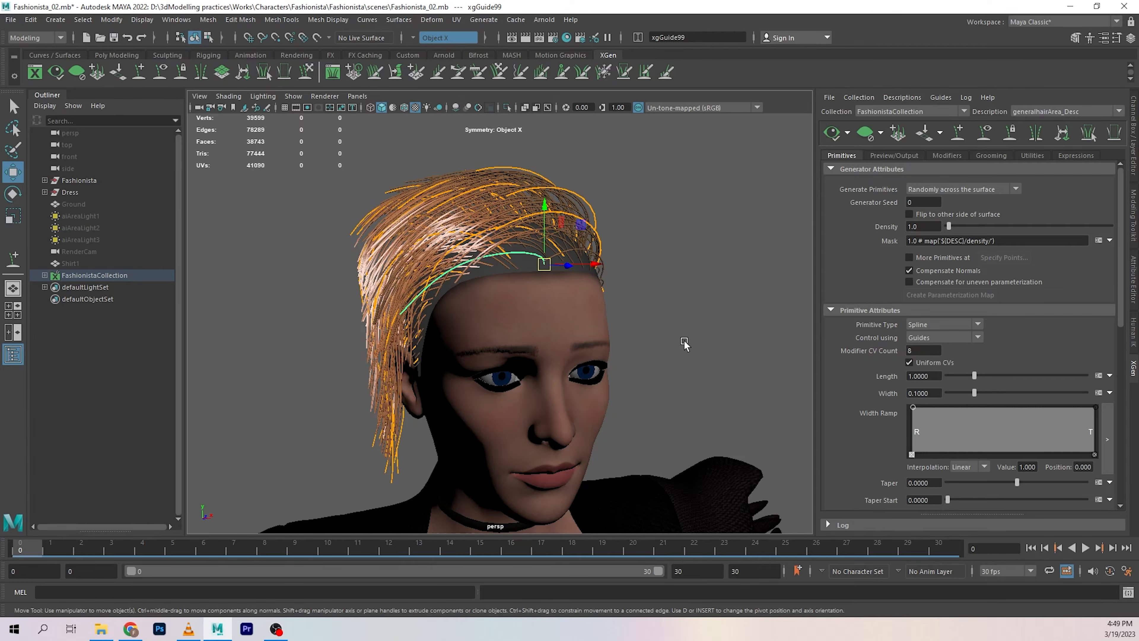
left_click_drag(583, 341, 713, 399, "alt")
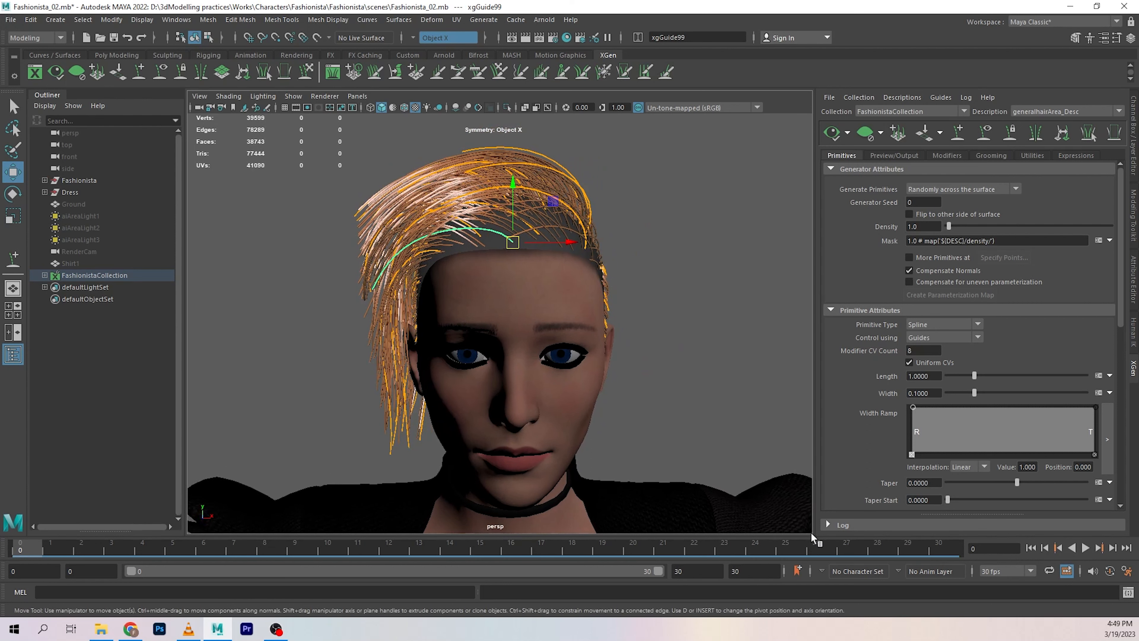
left_click(843, 525)
scroll(849, 437, "down", 3)
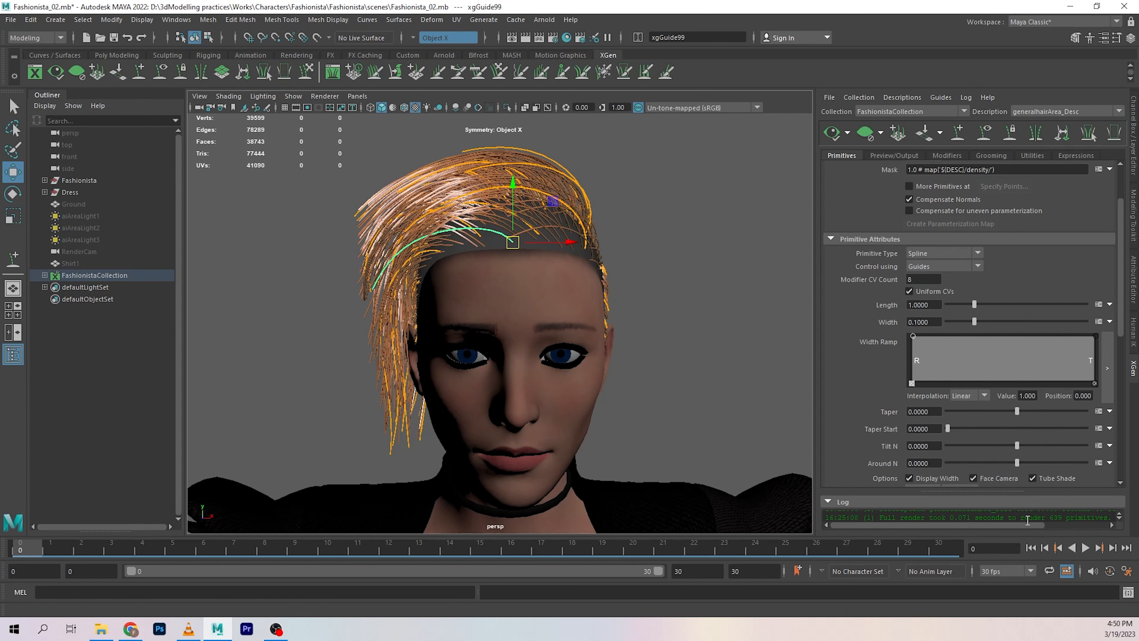
left_click_drag(974, 492, 974, 482)
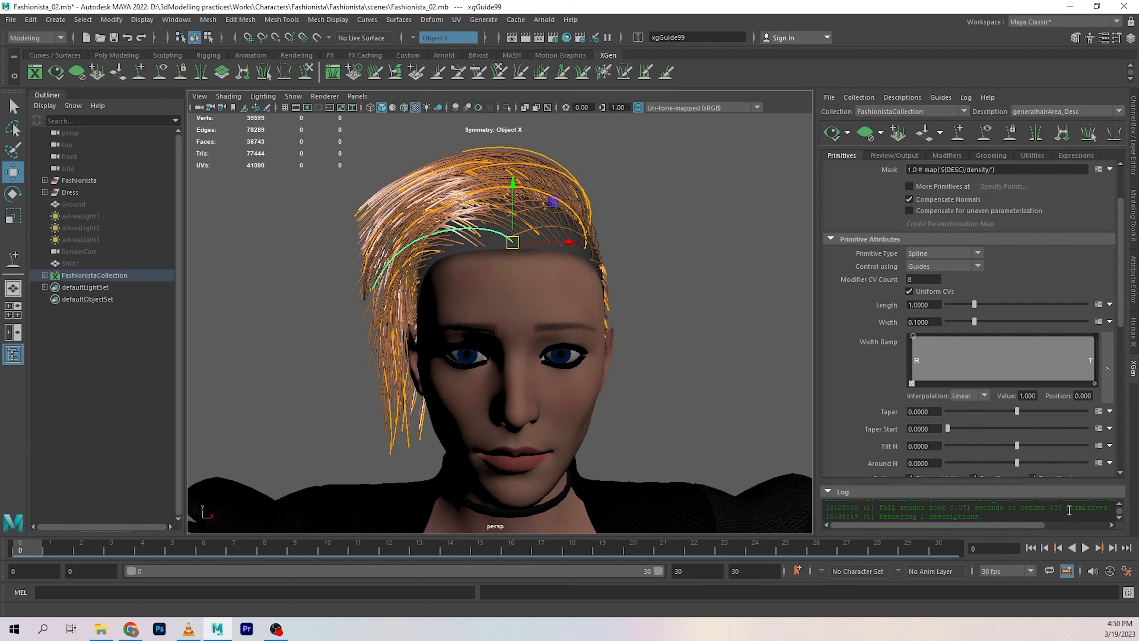
Set the density of the hair primitives to 120.
middle_click_drag(719, 307, 717, 345, "alt")
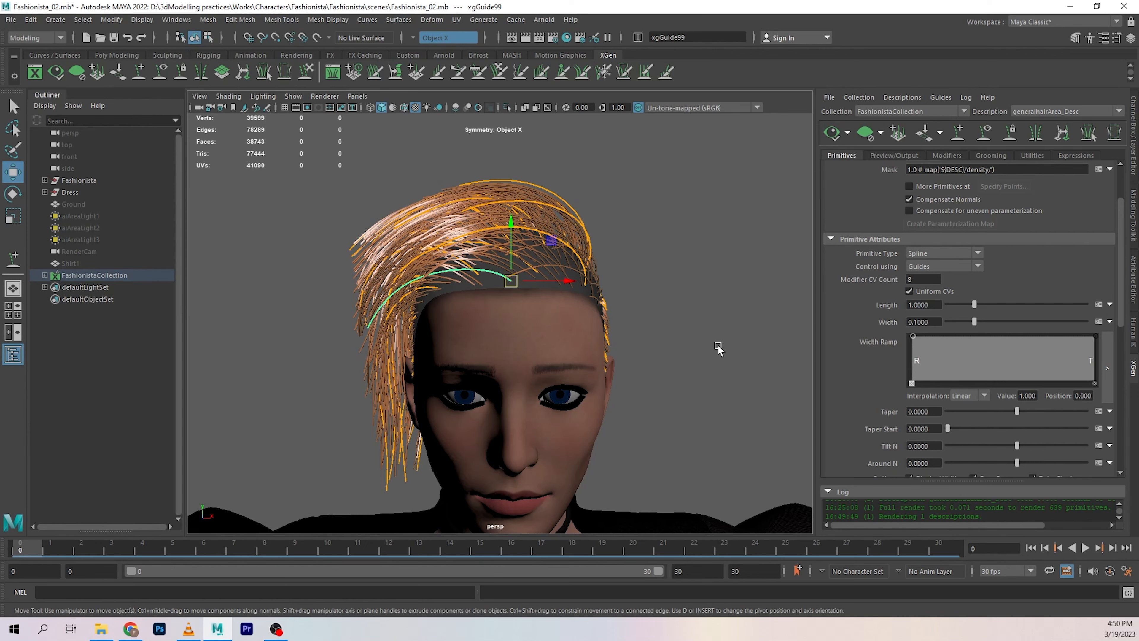
mouse_move(718, 346)
left_mouse_down("alt")
mouse_move(755, 354)
mouse_move(711, 356)
left_mouse_up("alt")
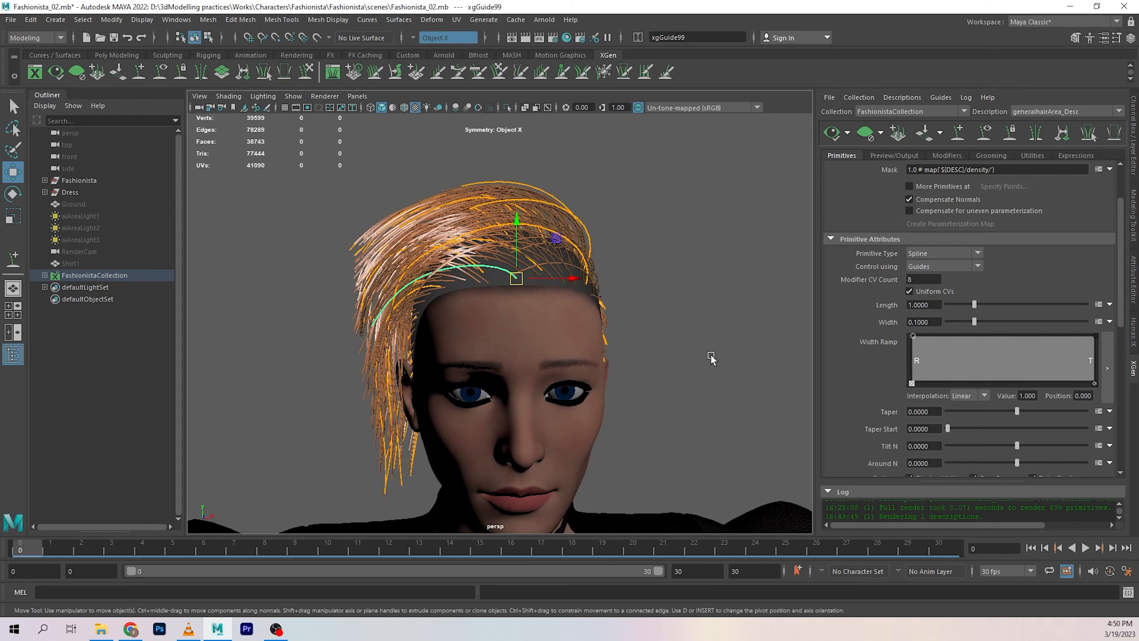
mouse_move(711, 358)
left_mouse_down("alt")
mouse_move(758, 359)
mouse_move(681, 359)
mouse_move(702, 366)
left_mouse_up("alt")
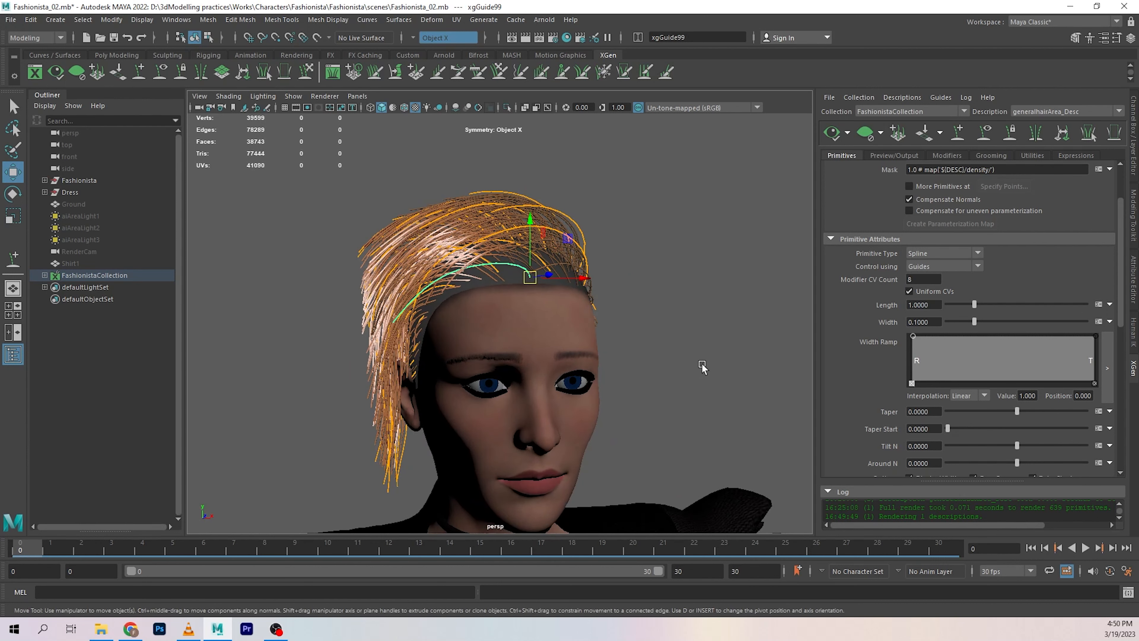
scroll(919, 229, "up", 2)
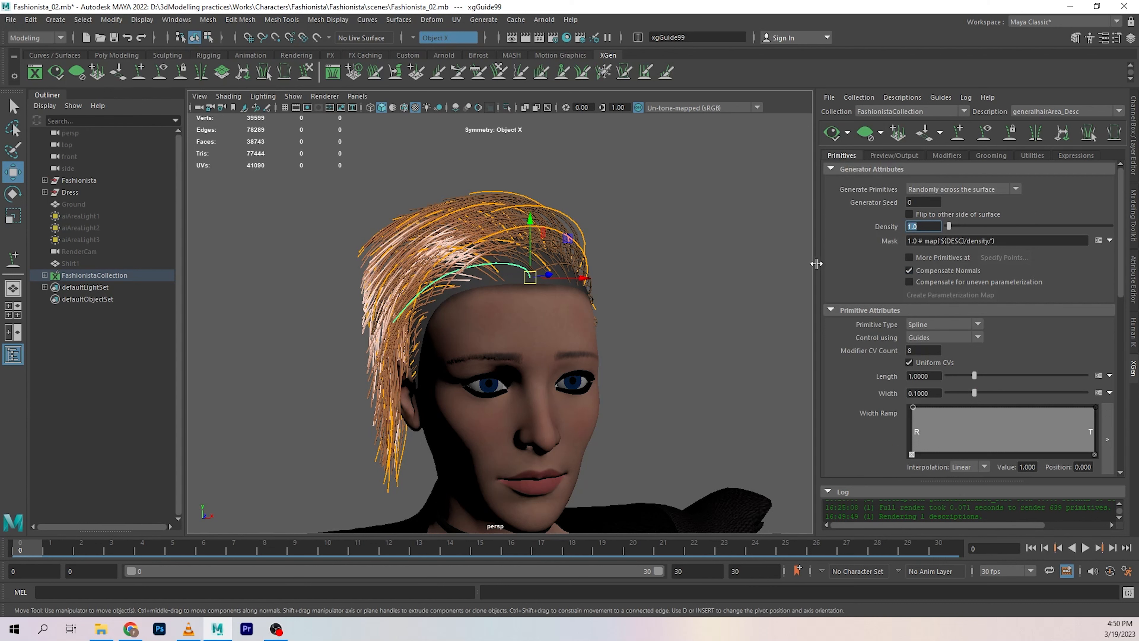
key("Return")
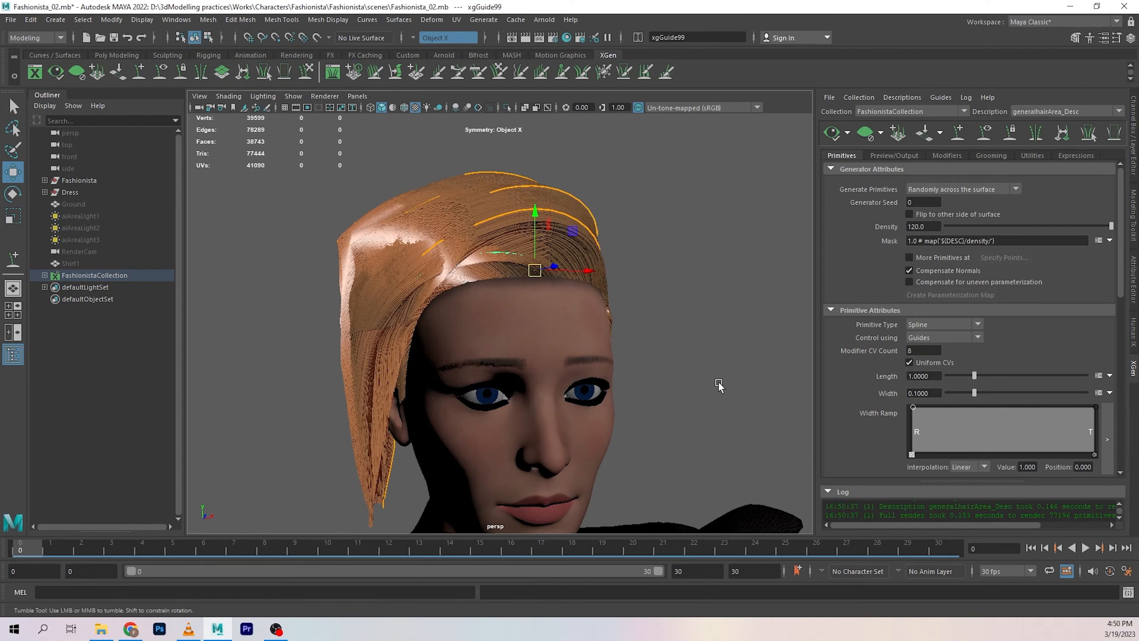
Set the hair primitive width to 0.01 and check the coverage on the side of the head.
left_click_drag(719, 387, 771, 385, "alt")
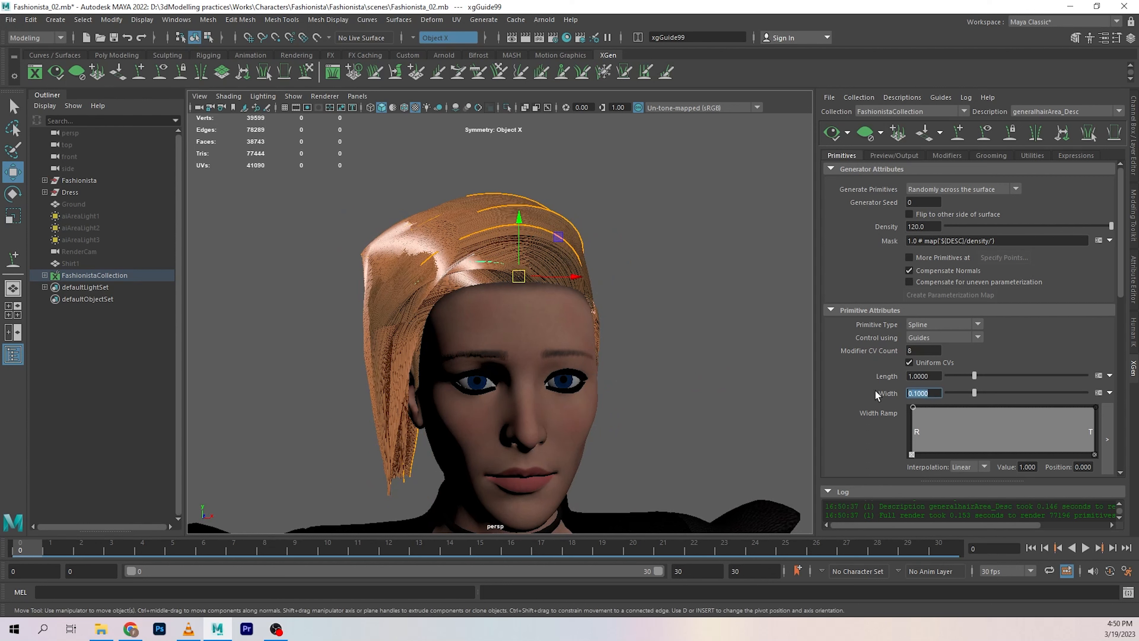
type("0.01")
key("Return")
left_click_drag(618, 291, 426, 395, "alt")
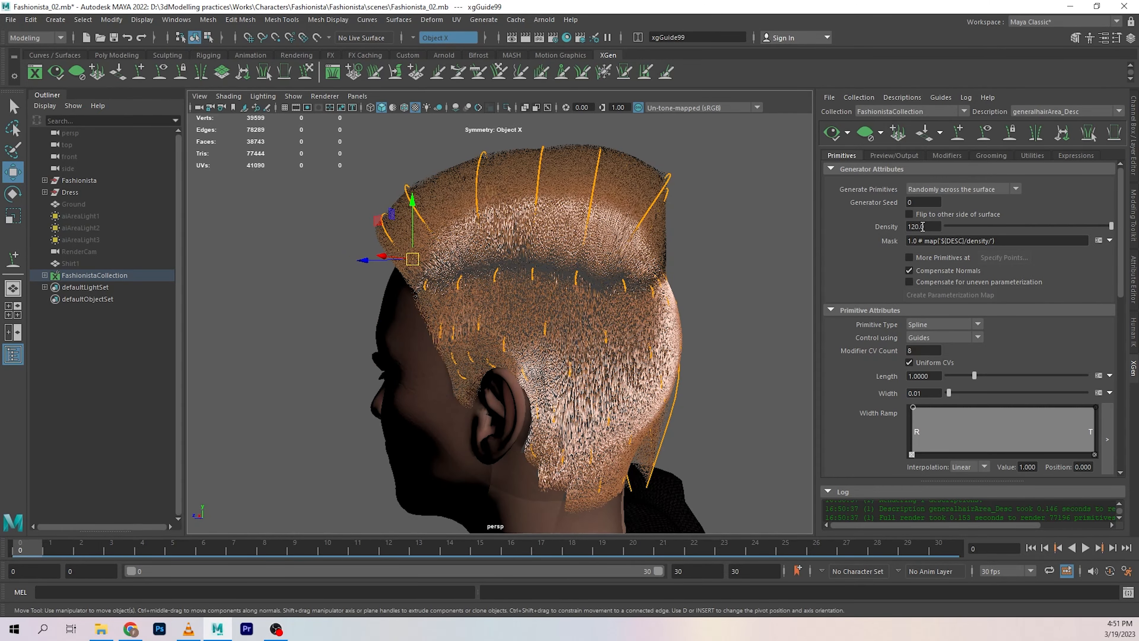
left_click_drag(668, 337, 385, 362, "alt")
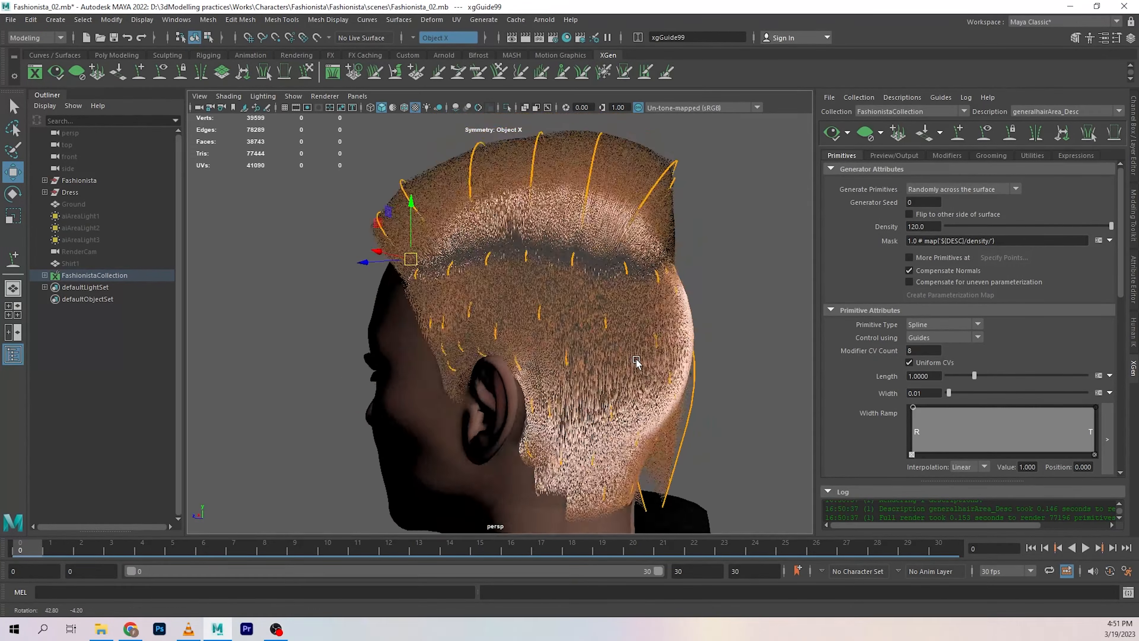
Refresh and clear the hair preview, and examine the bare guides from the front and side.
left_click(871, 141)
left_click_drag(798, 279, 662, 319, "alt")
left_click(832, 132)
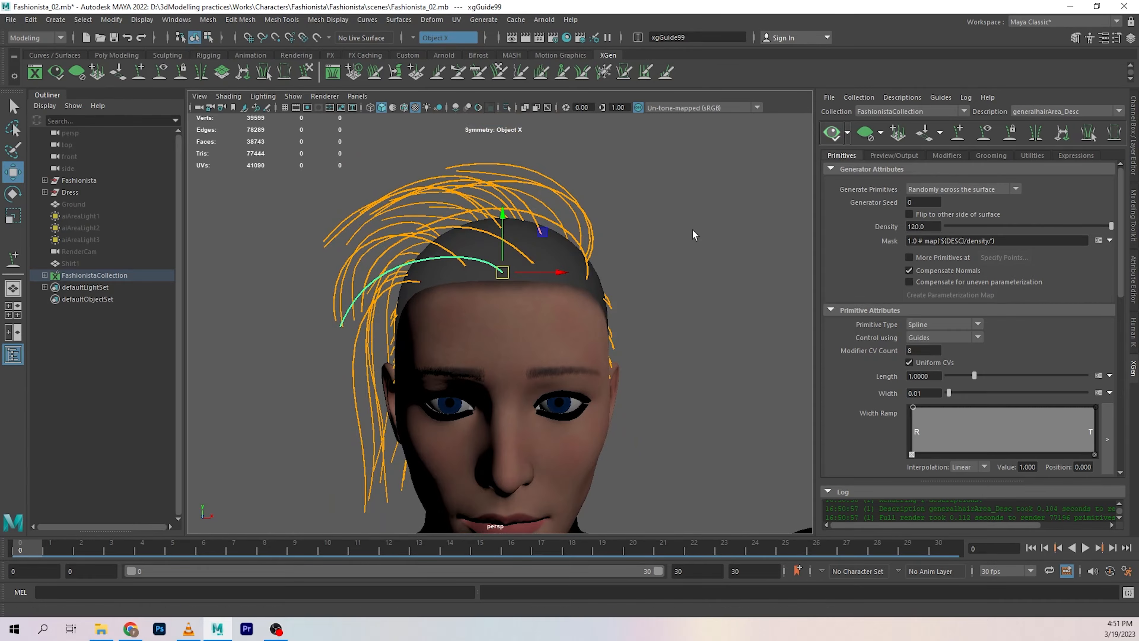
left_click_drag(659, 256, 695, 251, "alt")
left_click(866, 132)
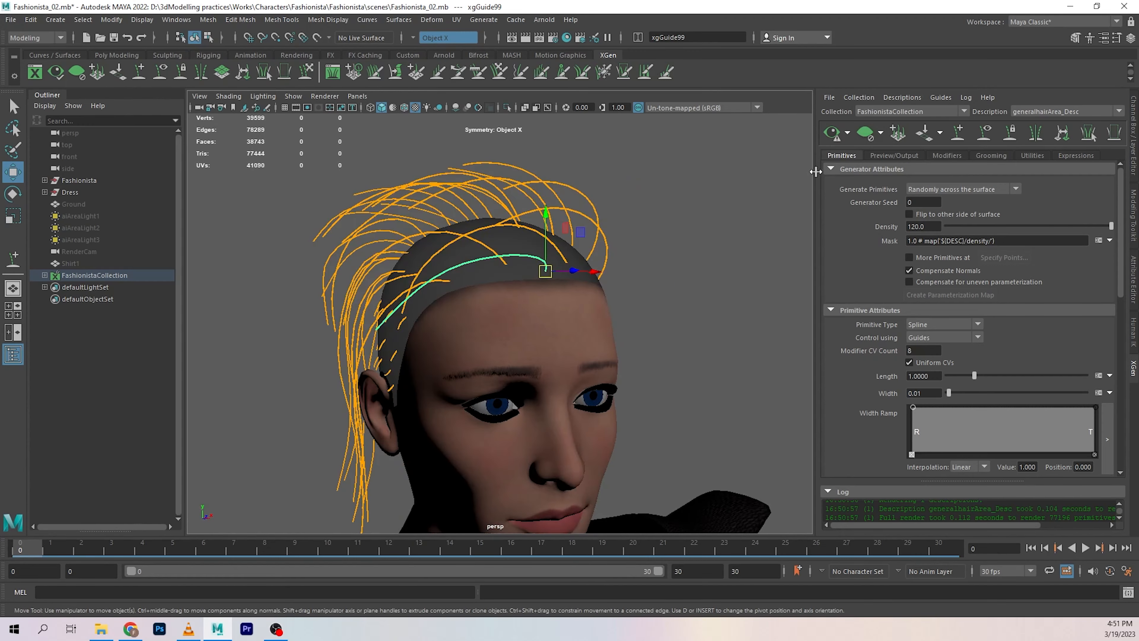
left_click_drag(623, 310, 697, 299, "alt")
right_click_drag(698, 299, 655, 340, "alt")
left_click_drag(657, 345, 693, 319, "alt")
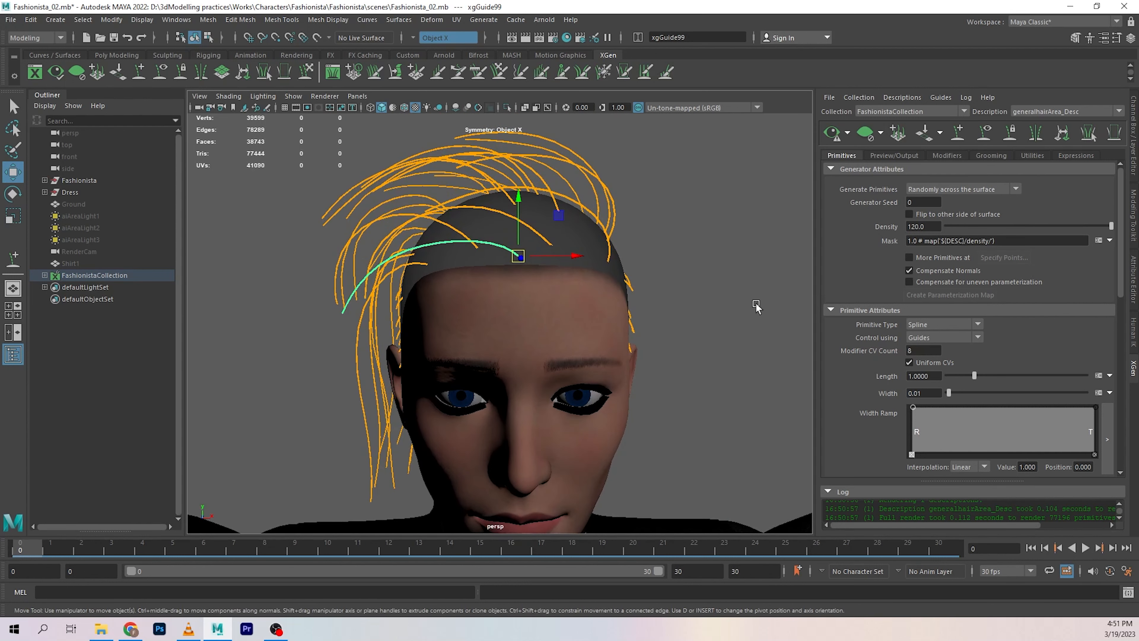
left_click(1109, 242)
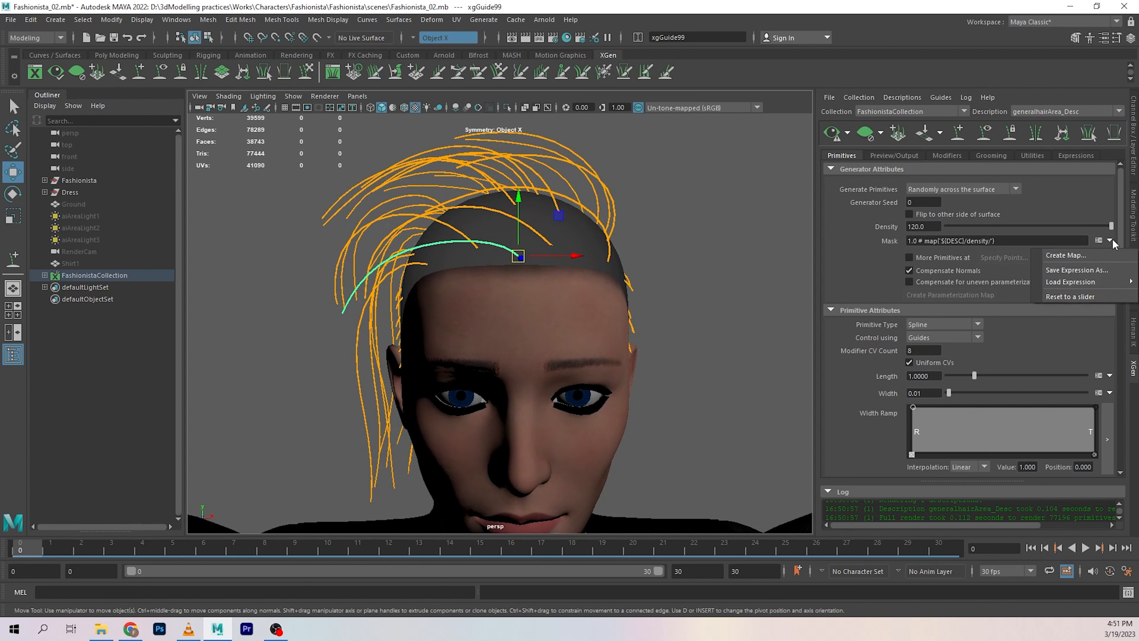
left_click(1112, 240)
left_click(1112, 240)
left_click(865, 498)
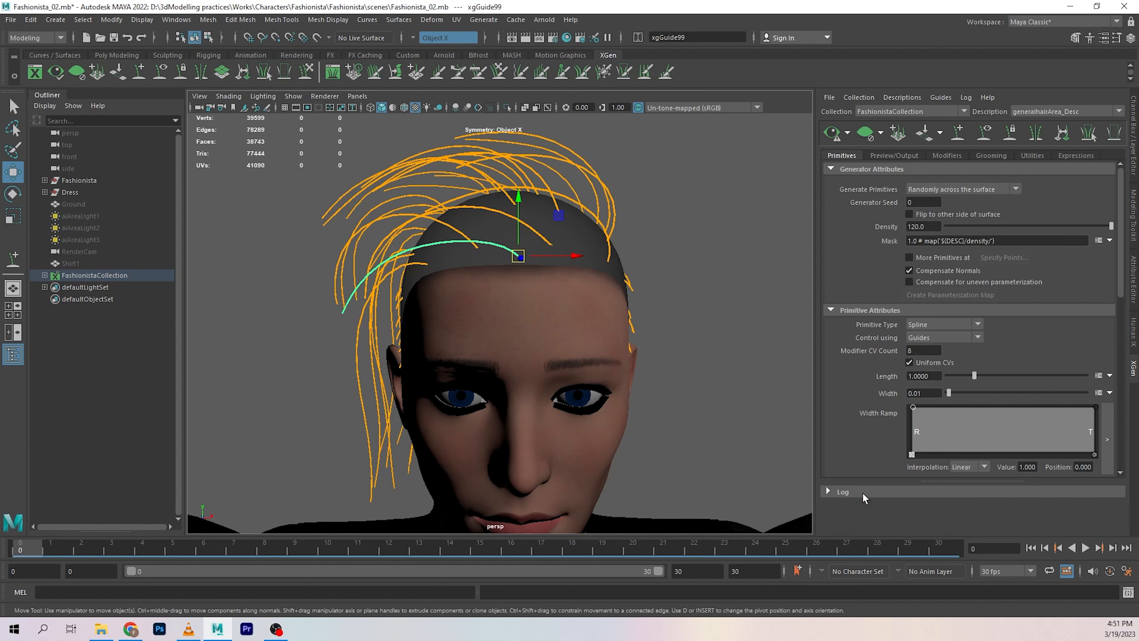
Open the log's statistics level options, regenerate the hair preview, and check its log output before collapsing it.
left_click(968, 97)
mouse_move(1001, 146)
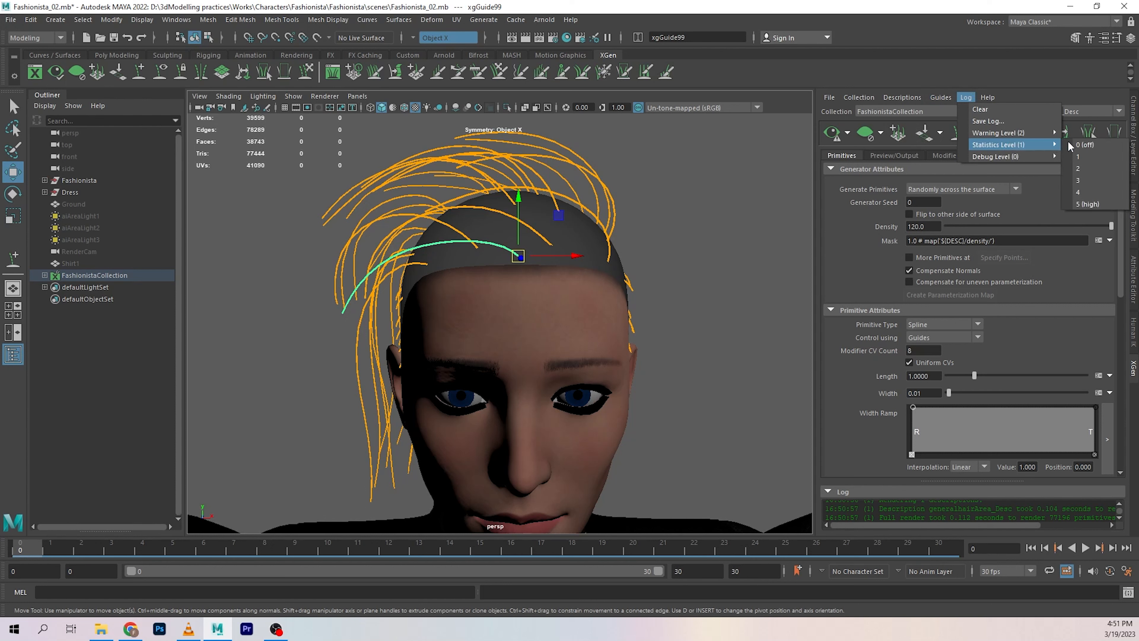
left_click(1086, 145)
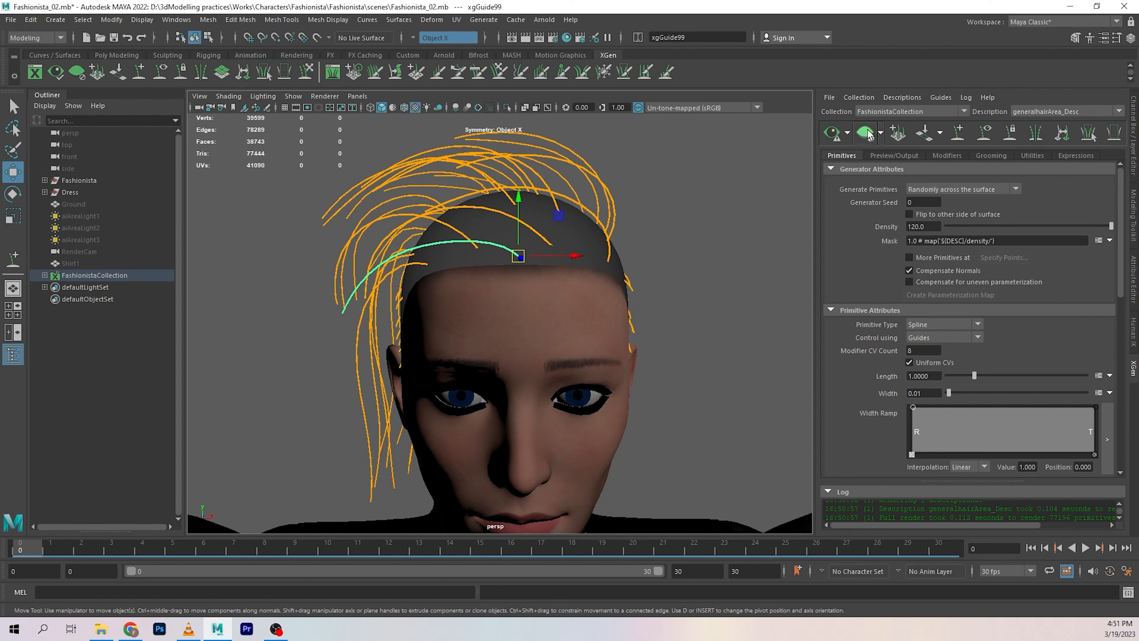
left_click(833, 132)
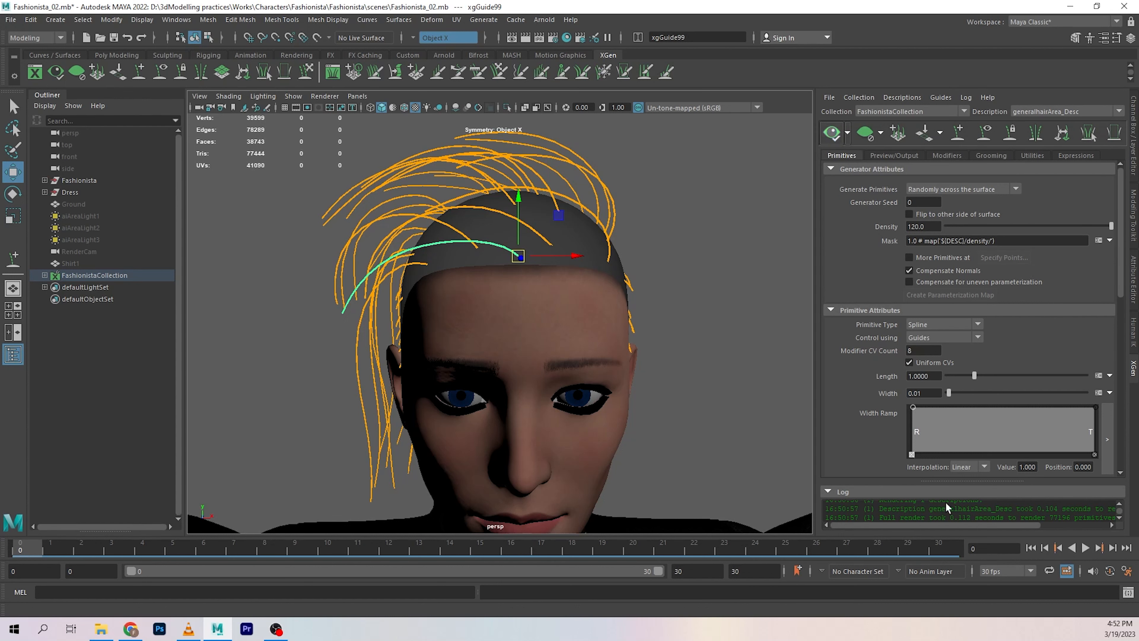
scroll(1069, 511, "down", 2)
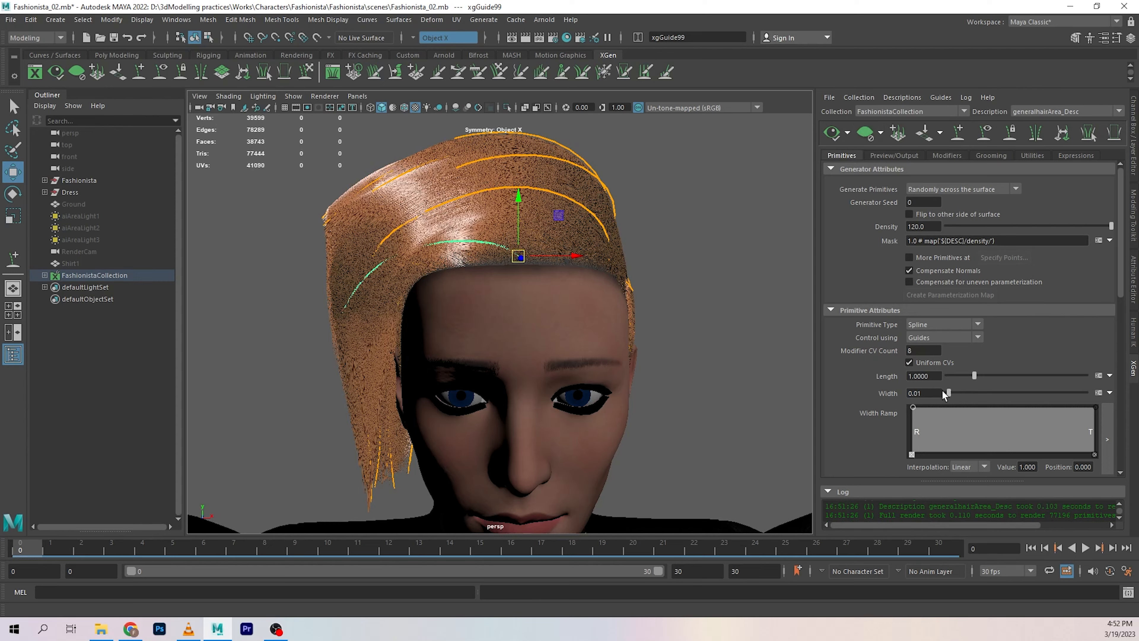
left_click(828, 491)
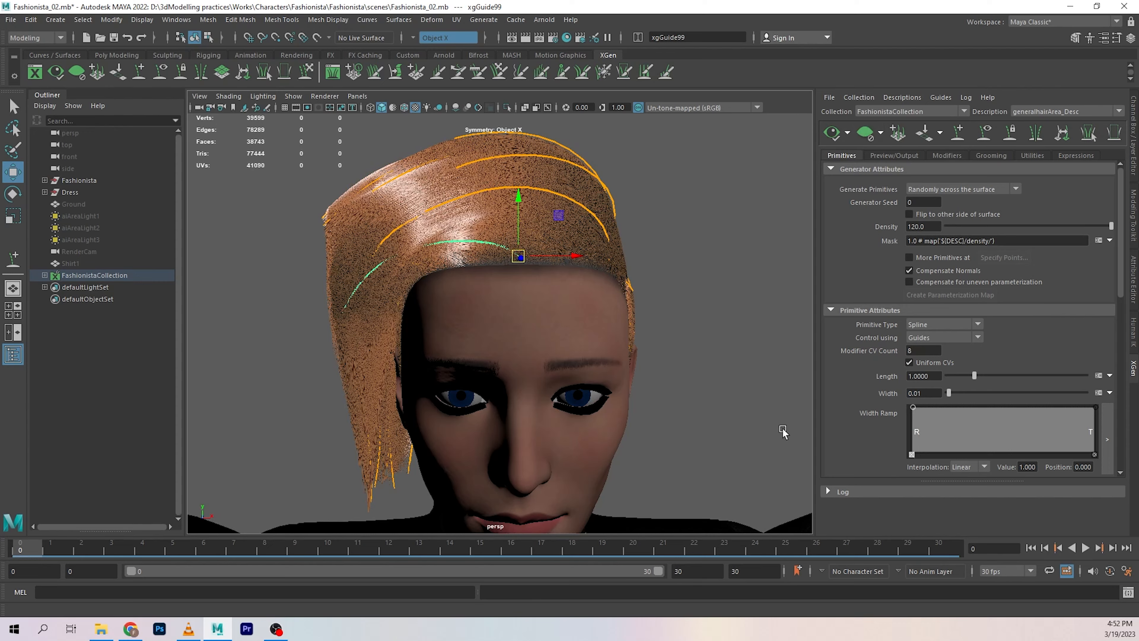
Create a paint map named mask for the Mask attribute, with map resolution 20 and a white start color.
left_click_drag(685, 239, 677, 296, "alt")
left_click(695, 290)
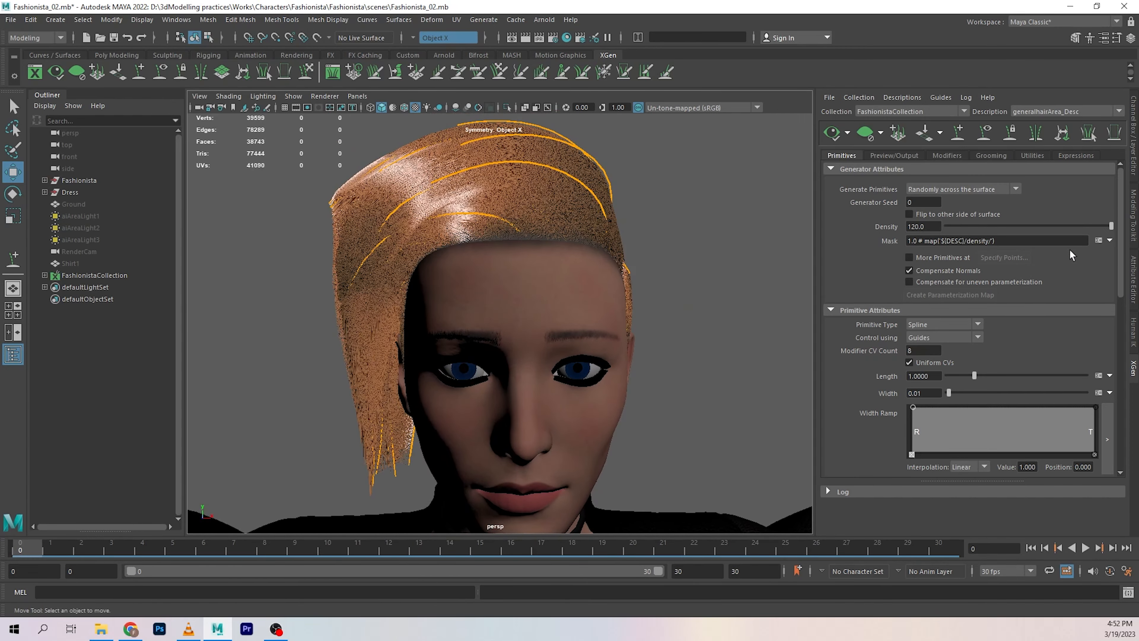
left_click(1109, 241)
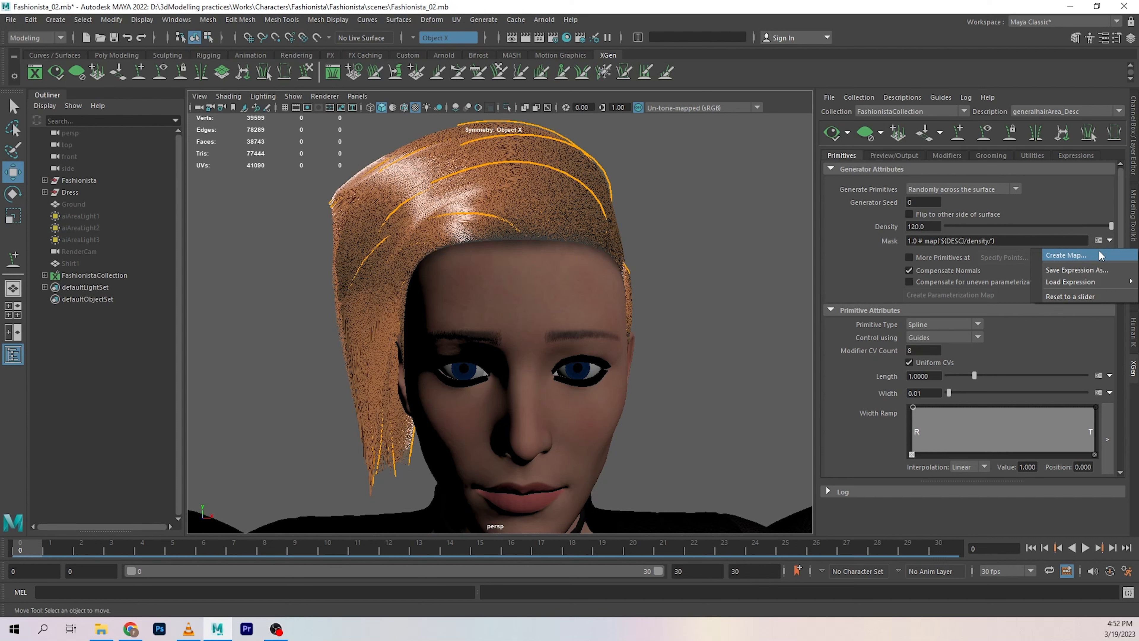
left_click(1100, 255)
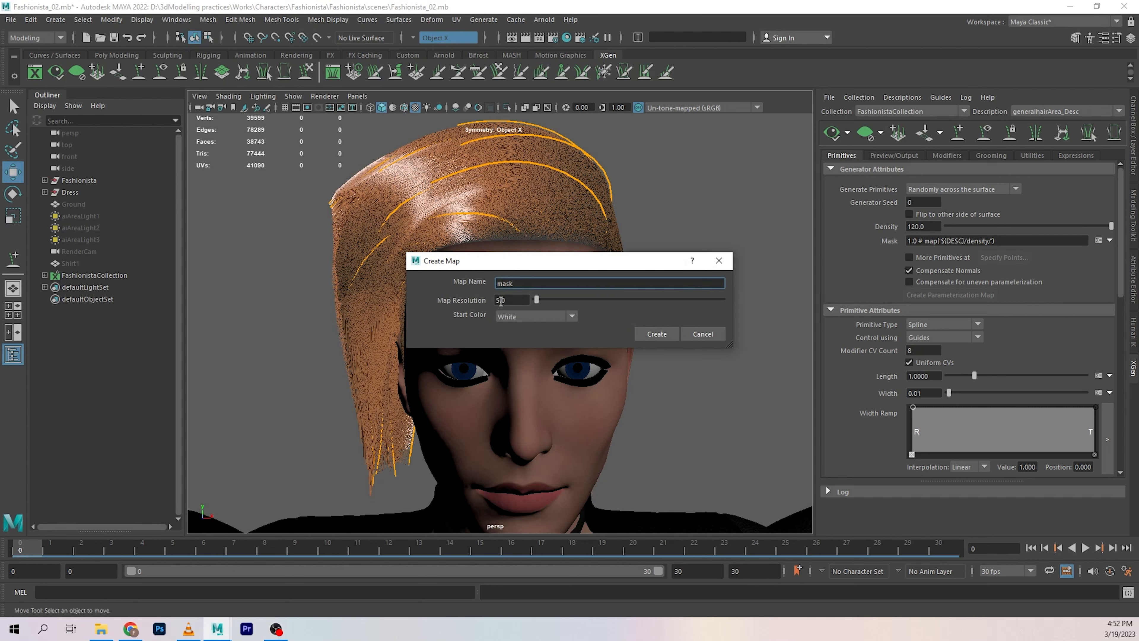
left_click(515, 300)
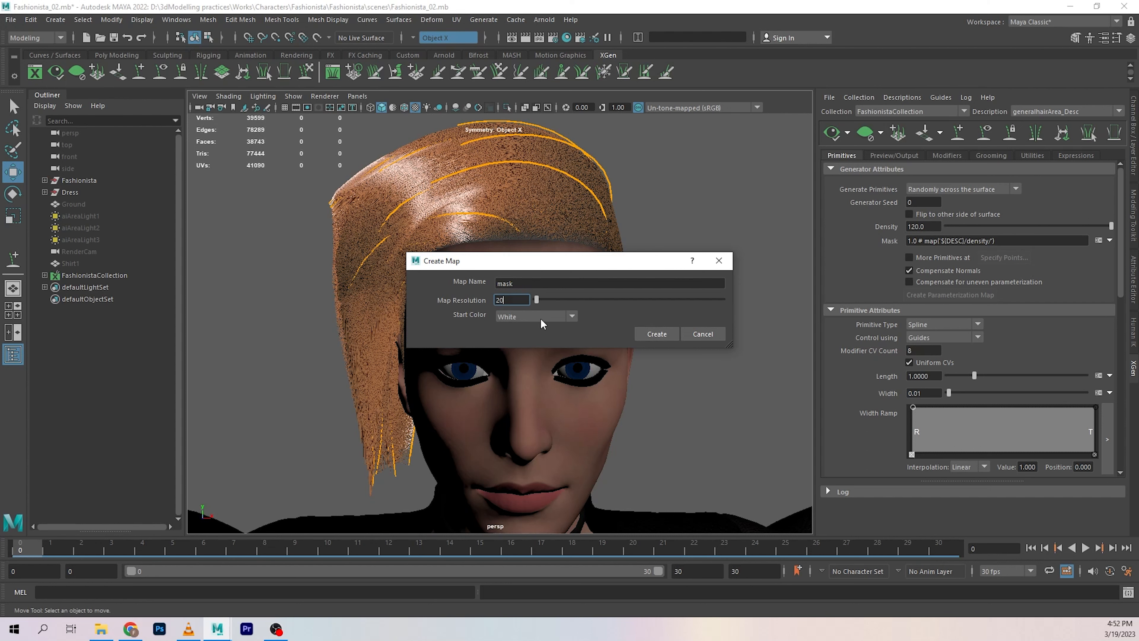
left_click(657, 334)
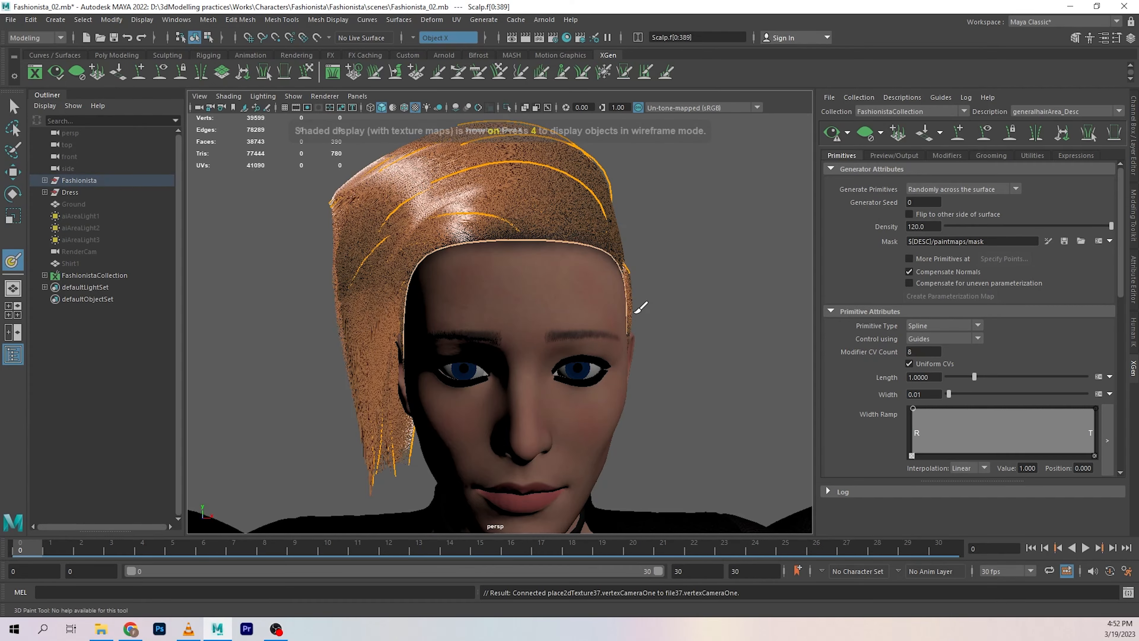
Clear the hair preview to expose the scalp for painting the mask beside the hairline.
right_click_drag(640, 308, 690, 299, "alt")
mouse_move(690, 299)
left_mouse_down("alt")
mouse_move(663, 287)
mouse_move(690, 314)
left_mouse_up("alt")
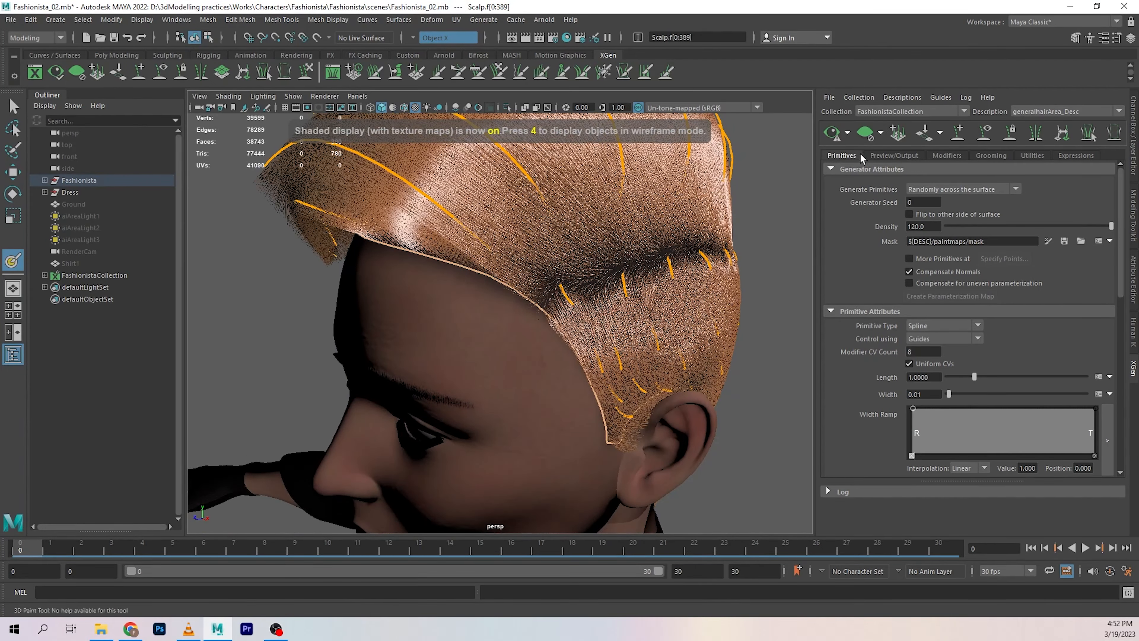
left_click(865, 132)
left_click_drag(600, 287, 645, 299, "alt")
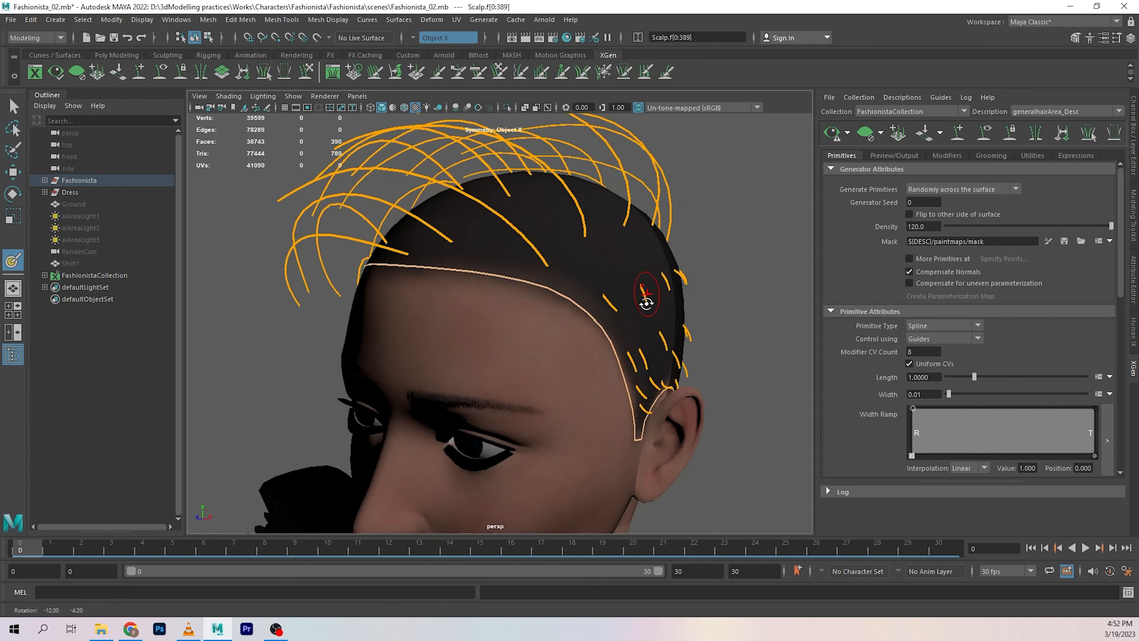
Turn on textured shading in the viewport and hide layer1 to isolate the scalp and its guides.
key("5")
key("6")
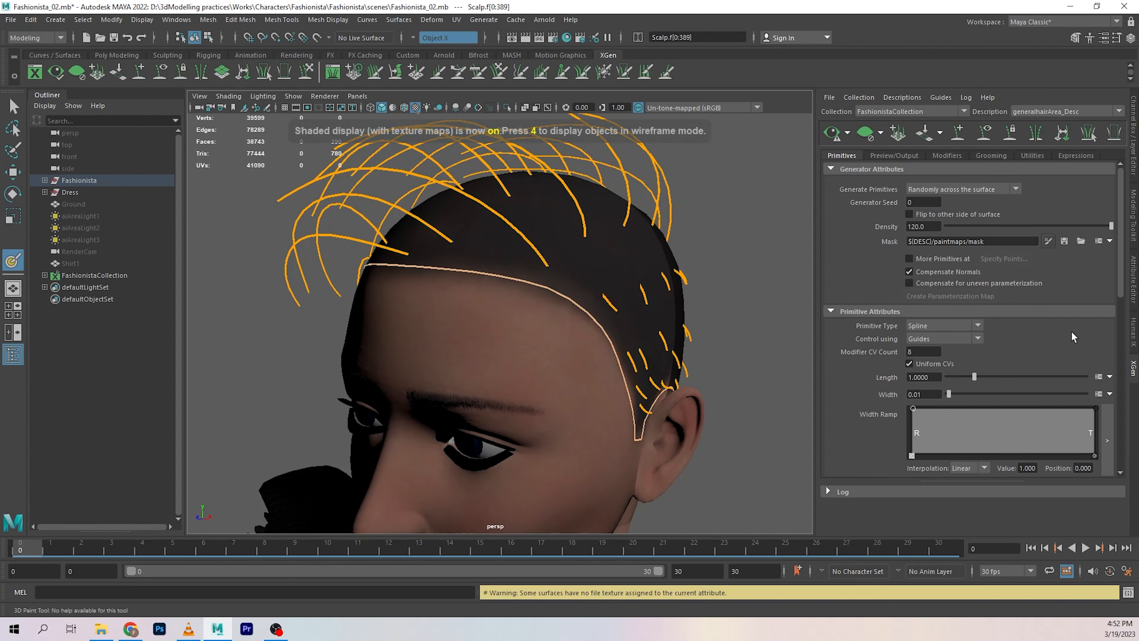
left_click_drag(608, 255, 763, 307, "alt")
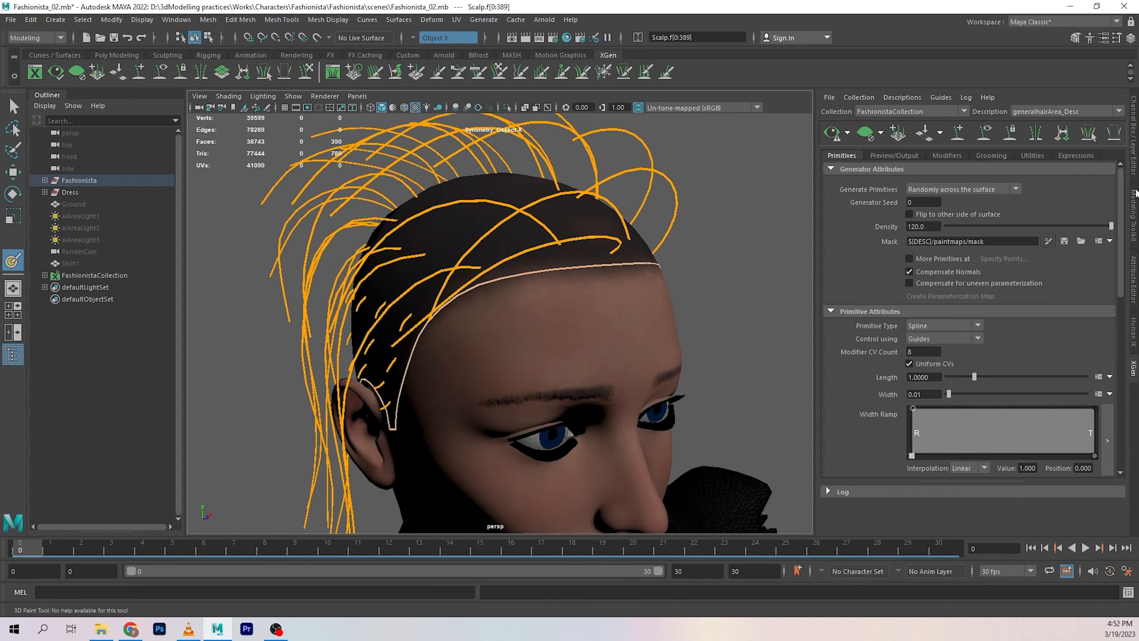
left_click(1134, 139)
left_click(986, 454)
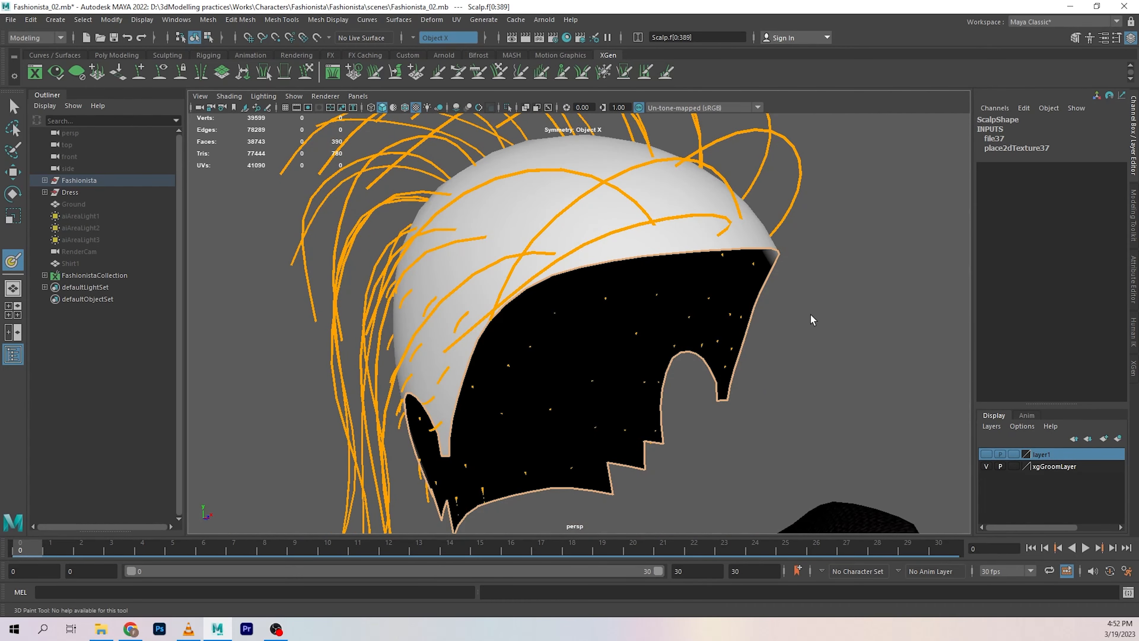
left_click_drag(811, 319, 744, 321, "alt")
Toggle layer1's visibility to compare the full head with the isolated scalp, and examine the hairline from several angles.
left_click(986, 454)
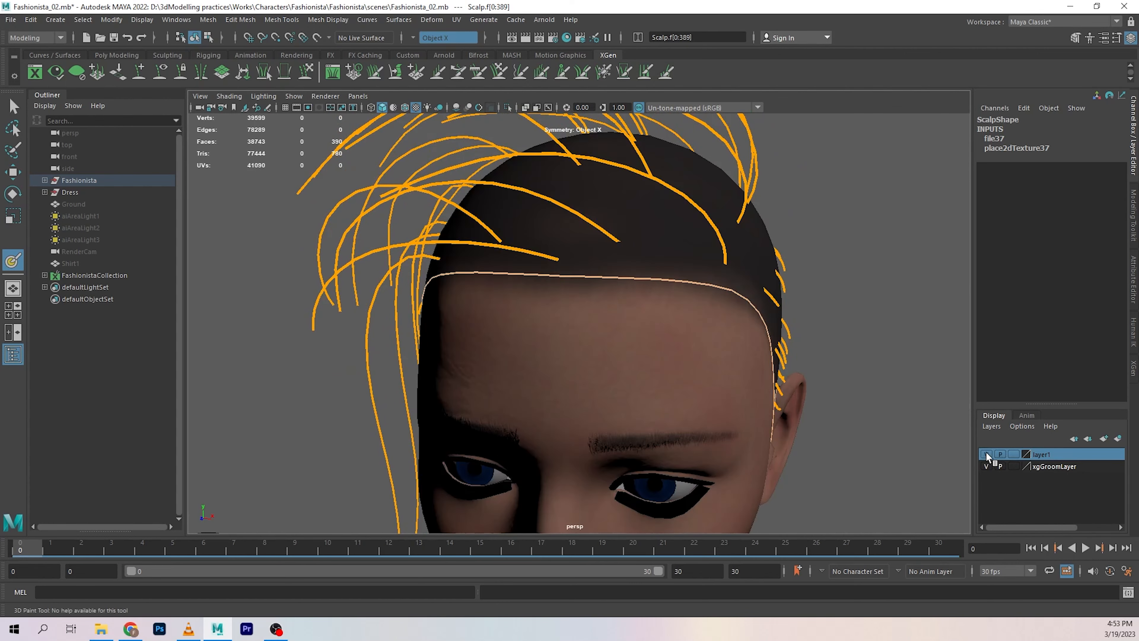
left_click(986, 454)
scroll(793, 364, "down", 3)
mouse_move(793, 364)
middle_mouse_down("alt")
mouse_move(805, 379)
mouse_move(789, 359)
middle_mouse_up("alt")
left_click_drag(789, 359, 811, 353, "alt")
left_click(986, 454)
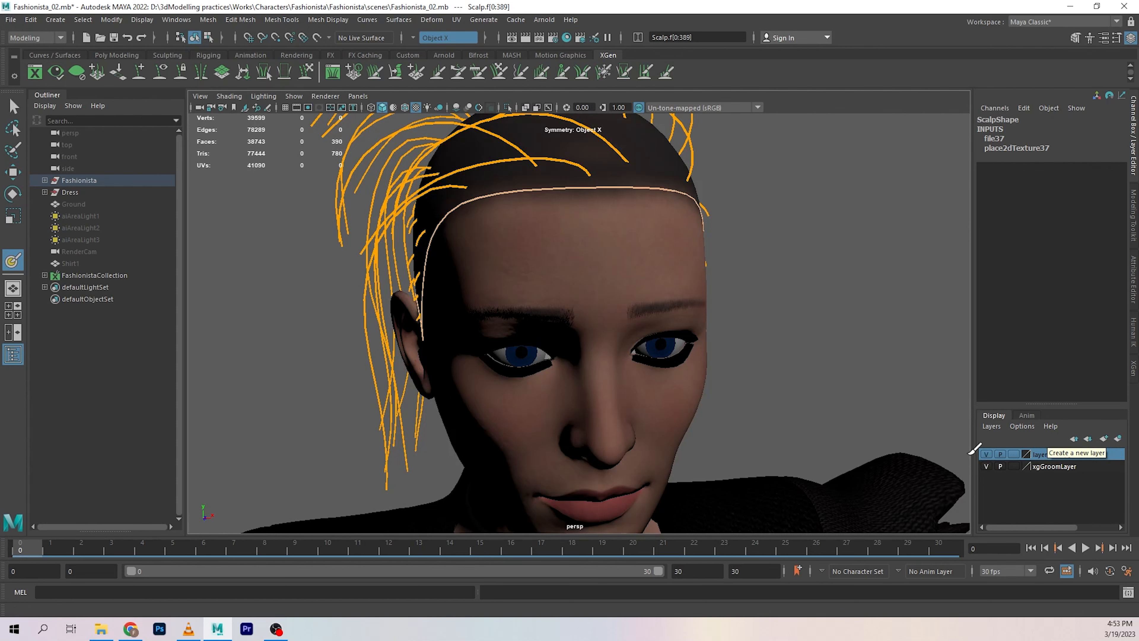
middle_click_drag(831, 382, 849, 355, "alt")
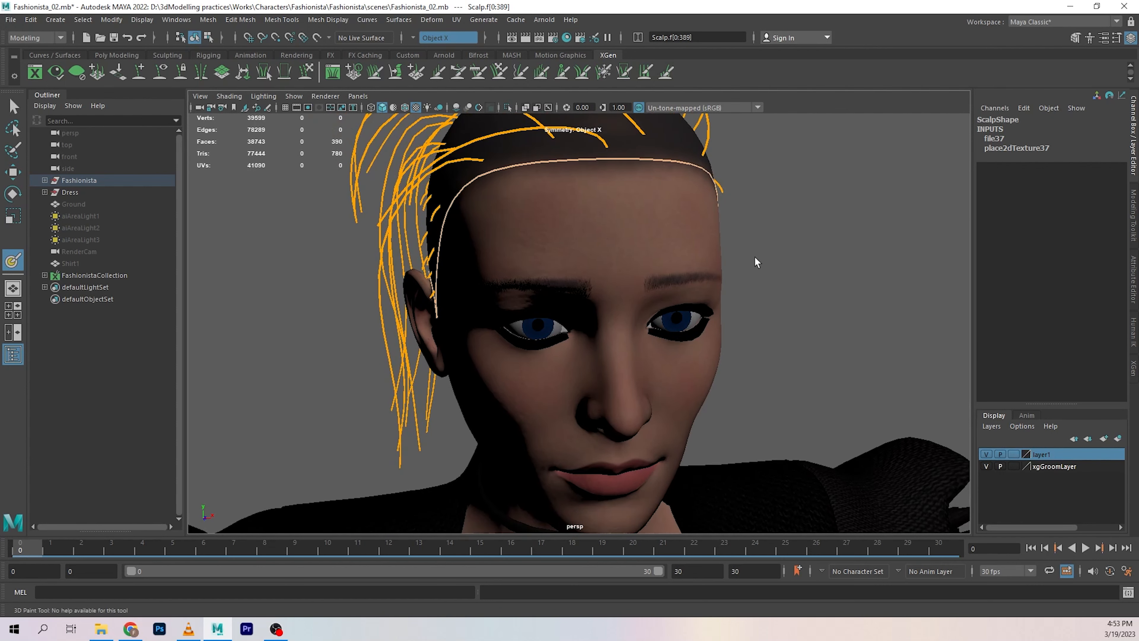
left_click_drag(757, 263, 708, 288, "alt")
left_click_drag(778, 296, 602, 274, "alt")
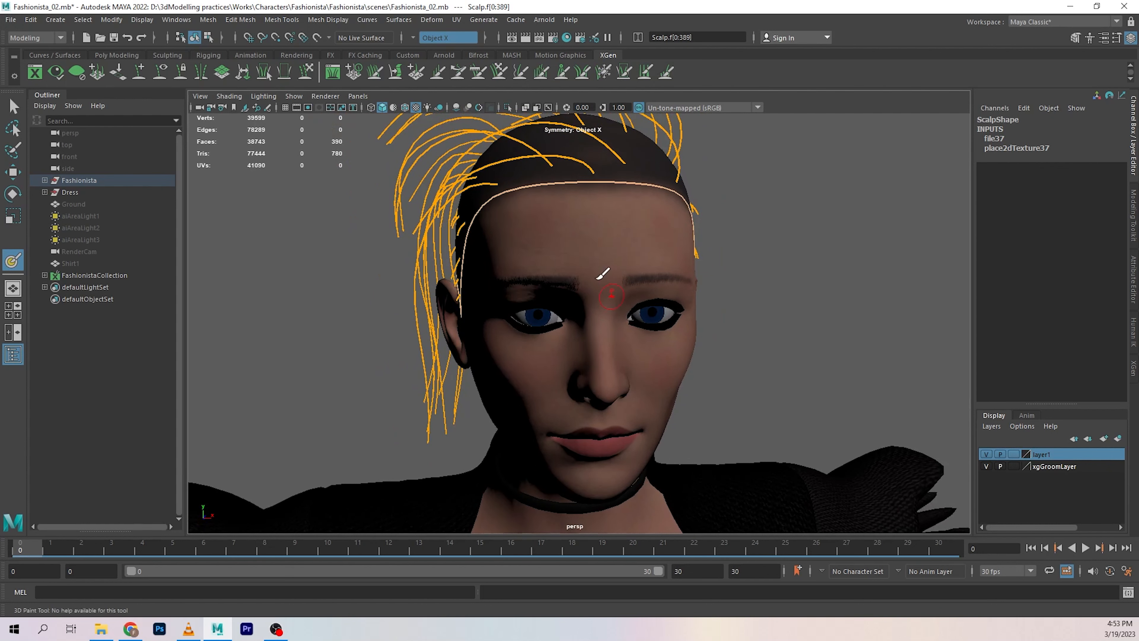
Hide the head geometry in layer1 so the whole scalp surface is accessible for painting.
right_click(1046, 456)
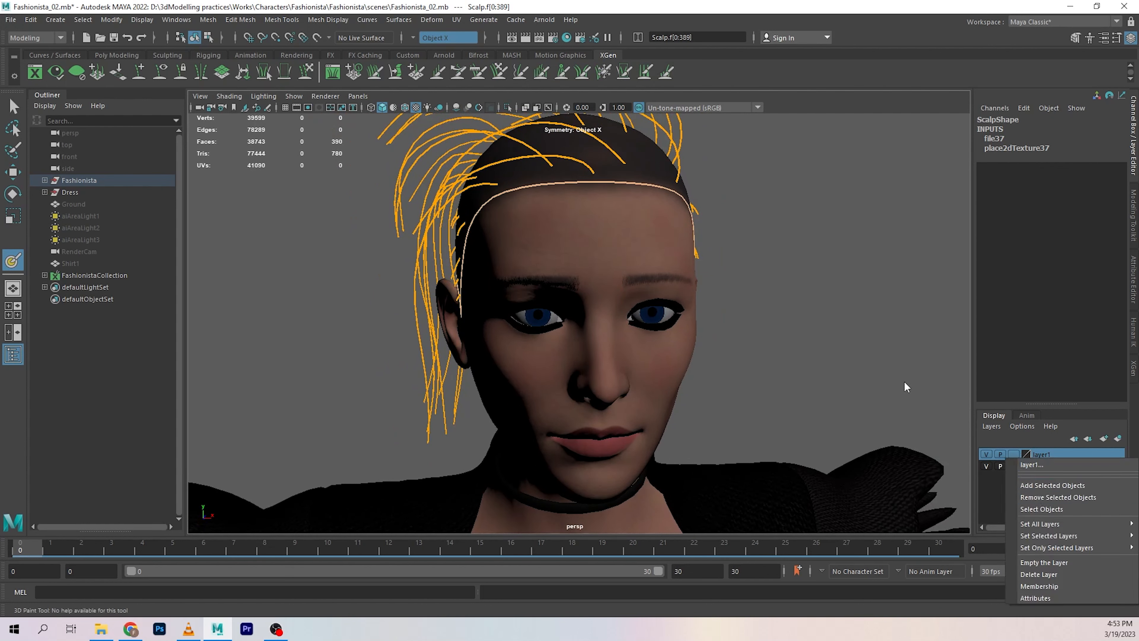
left_click(986, 455)
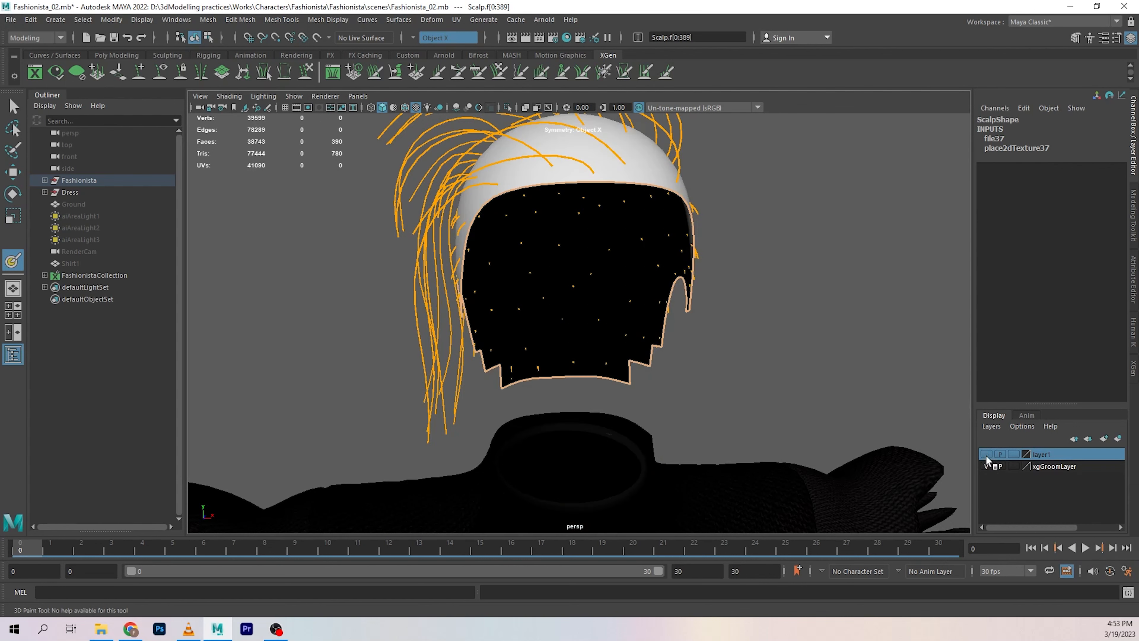
left_click(987, 454)
left_click(987, 455)
left_click(986, 455)
left_click(986, 455)
Start painting the XGen Mask map on the scalp and display it with textured shading.
middle_click_drag(811, 289, 816, 324, "alt")
scroll(816, 324, "up", 1)
left_click(1133, 372)
scroll(735, 296, "up", 2)
mouse_move(659, 314)
left_mouse_down("alt")
mouse_move(812, 348)
mouse_move(691, 288)
left_mouse_up("alt")
mouse_move(626, 379)
left_mouse_down("alt")
mouse_move(676, 328)
mouse_move(651, 330)
mouse_move(688, 329)
left_mouse_up("alt")
left_click(1048, 242)
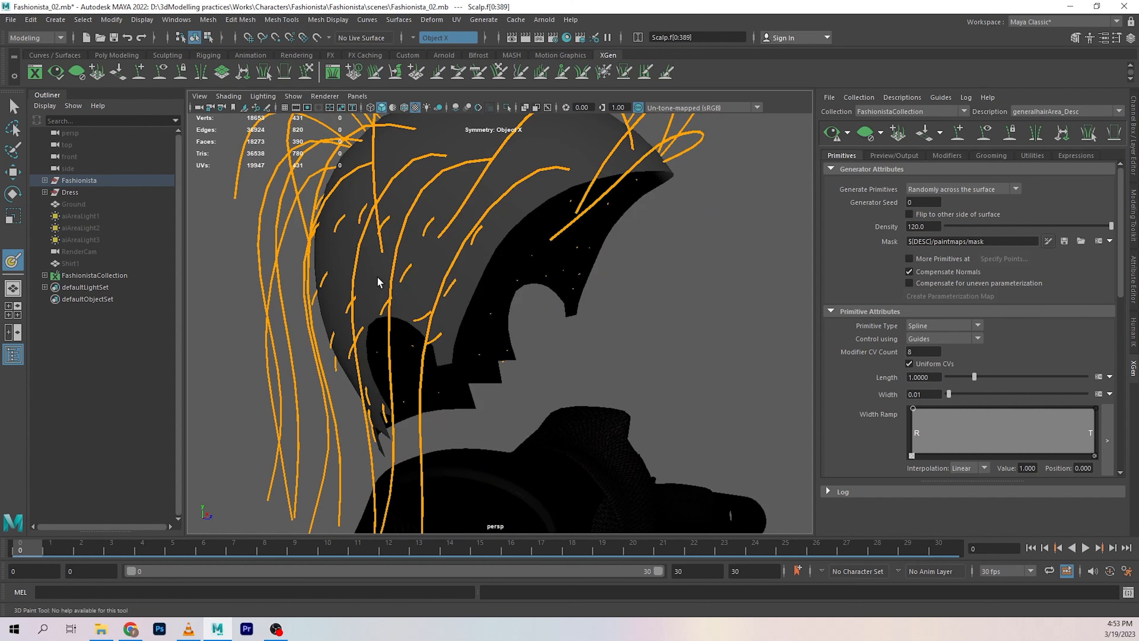
key("6")
Open the 3D Paint Tool's settings, place them clear of the XGen attributes, and bring the back of the scalp into view.
left_click(1116, 39)
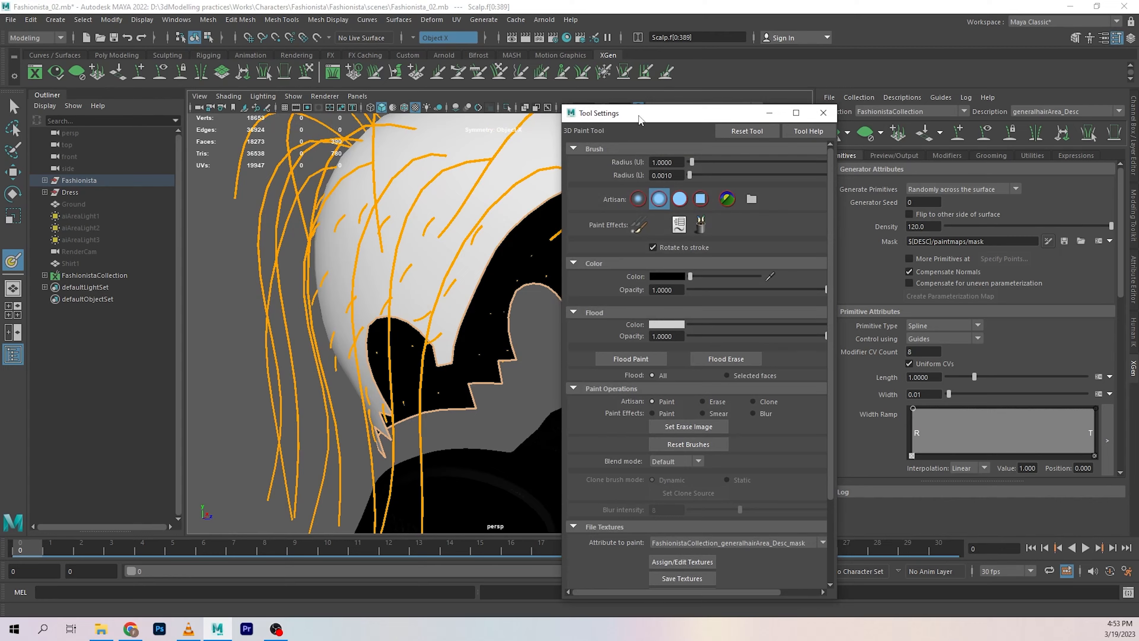
left_click_drag(674, 115, 148, 65)
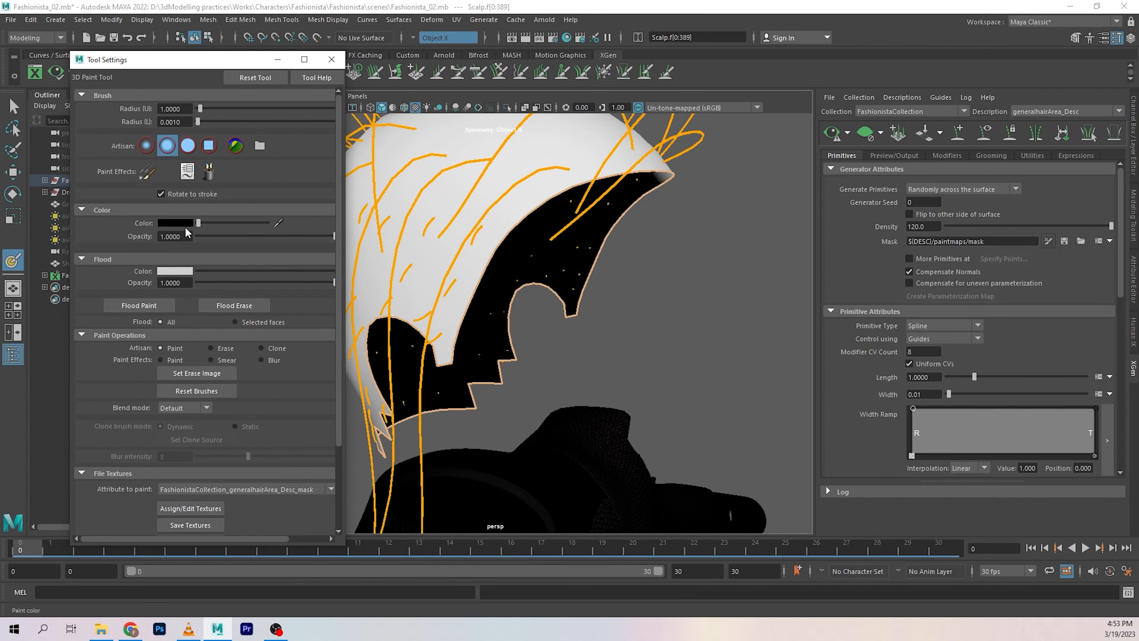
mouse_move(560, 287)
left_mouse_down("alt")
mouse_move(707, 310)
mouse_move(697, 342)
mouse_move(766, 315)
left_mouse_up("alt")
scroll(700, 414, "up", 5)
scroll(566, 353, "down", 5)
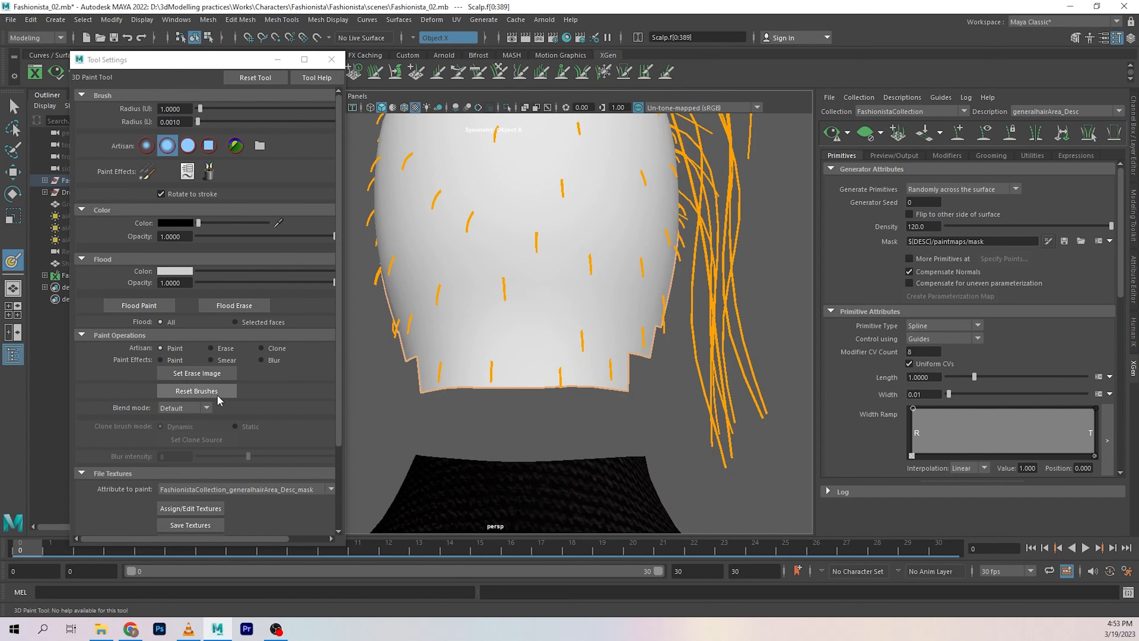
Expand the paint tool's Stroke settings, check the reflection option and axis, and return to the brush and color settings.
scroll(156, 358, "down", 3)
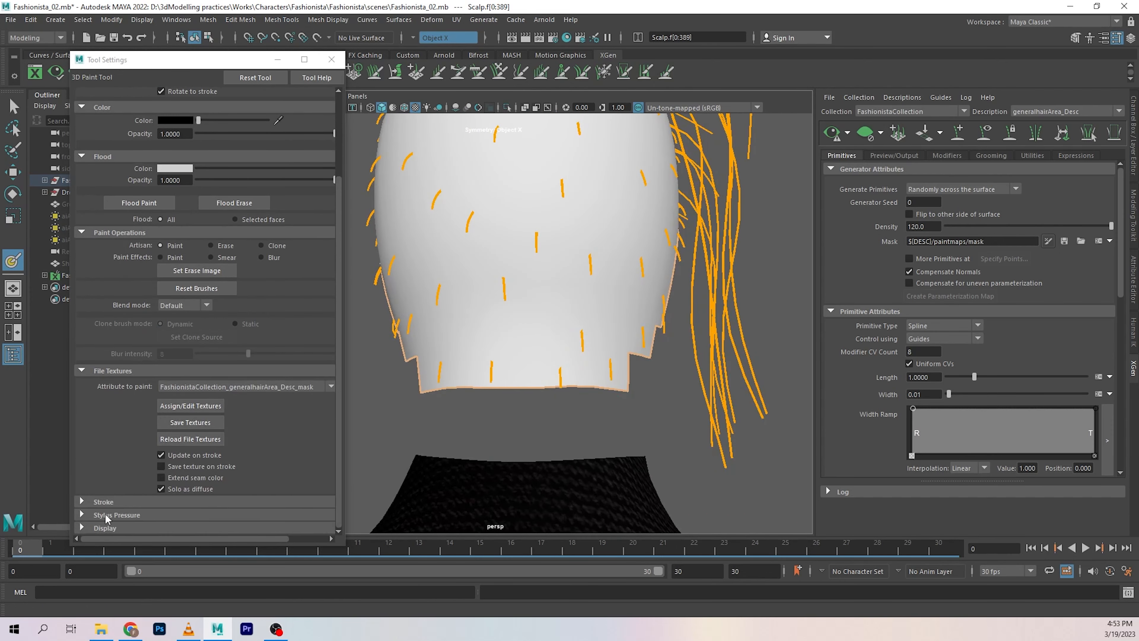
left_click(104, 502)
scroll(121, 502, "down", 1)
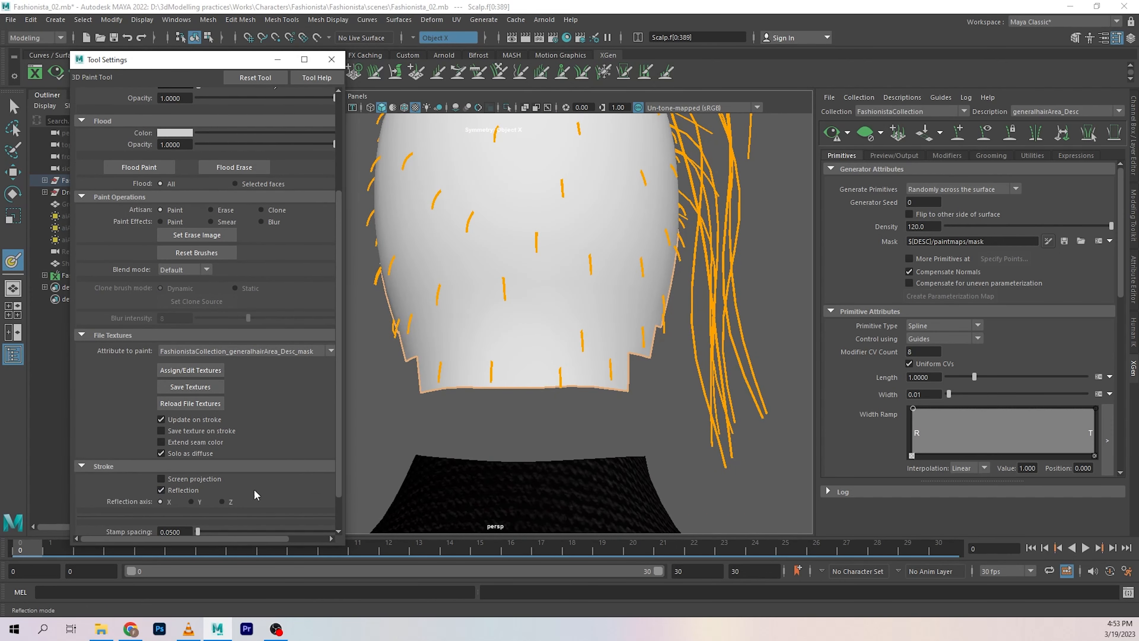
mouse_move(566, 362)
left_mouse_down("alt")
mouse_move(543, 368)
mouse_move(572, 399)
mouse_move(537, 375)
mouse_move(599, 394)
left_mouse_up("alt")
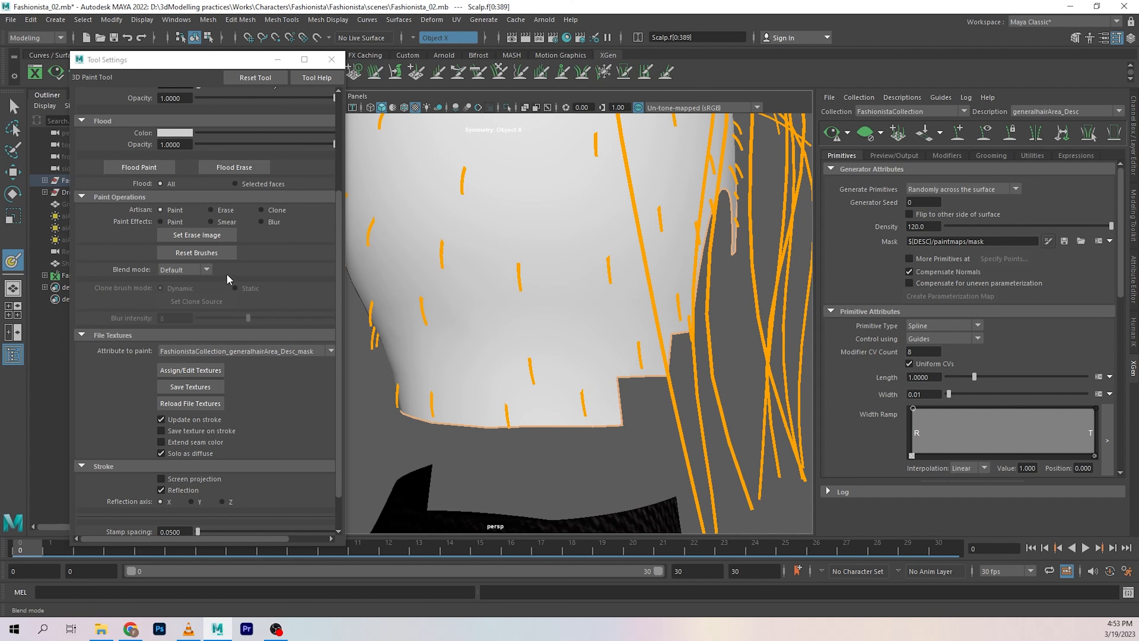
scroll(226, 279, "up", 3)
scroll(260, 274, "up", 1)
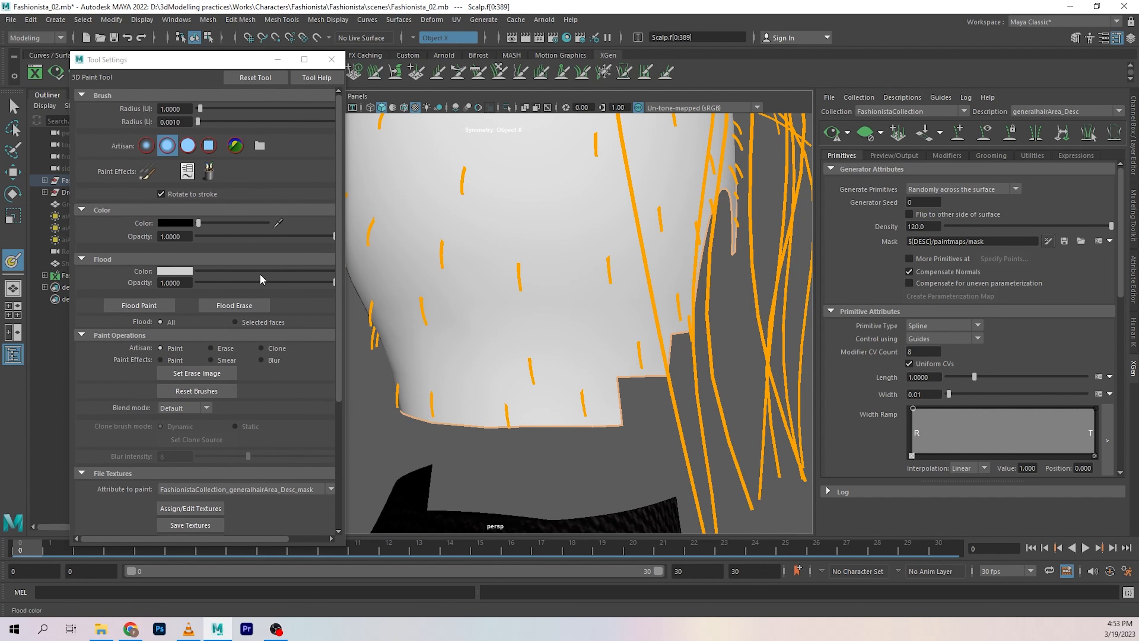